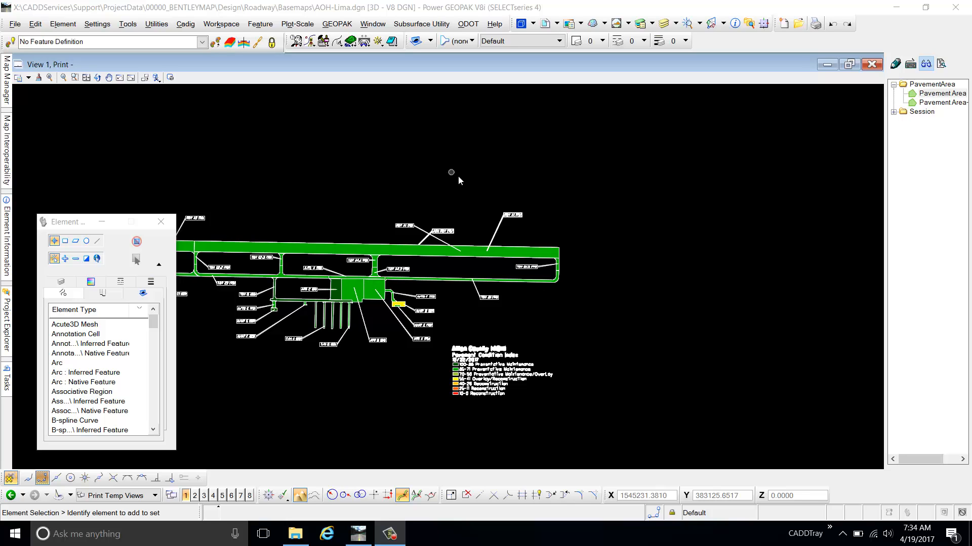
Step: Open the ODOT GIS Labeler tool for the airport pavement drawing
{"action": "scroll", "coordinate": [498, 219], "scroll_direction": "up", "scroll_amount": 2}
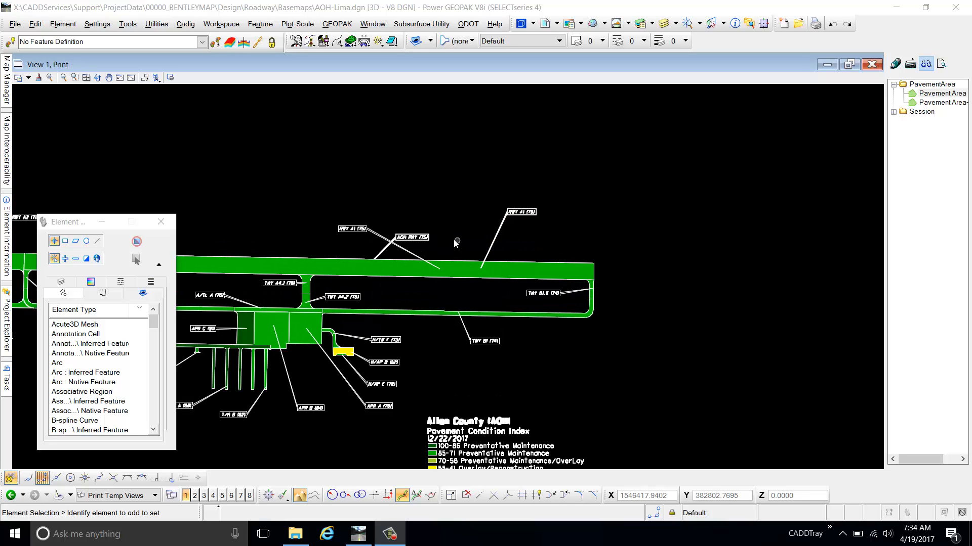
{"action": "scroll", "coordinate": [453, 239], "scroll_direction": "up", "scroll_amount": 4}
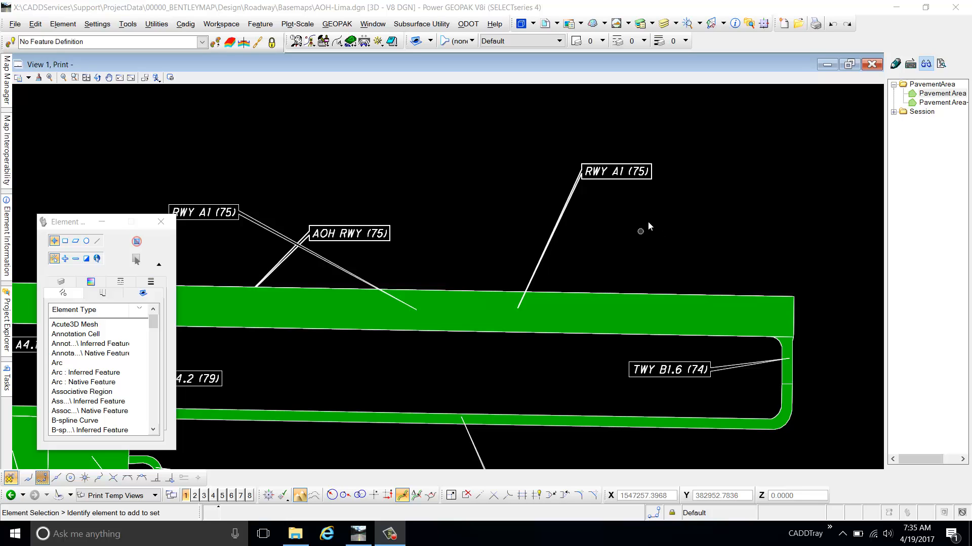
{"action": "scroll", "coordinate": [644, 223], "scroll_direction": "down", "scroll_amount": 1}
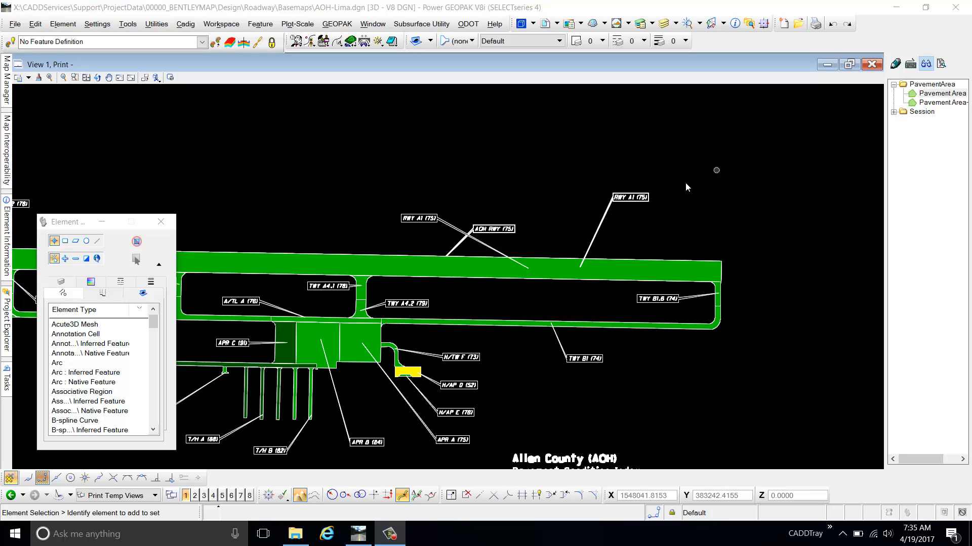
{"action": "left_click", "coordinate": [468, 24]}
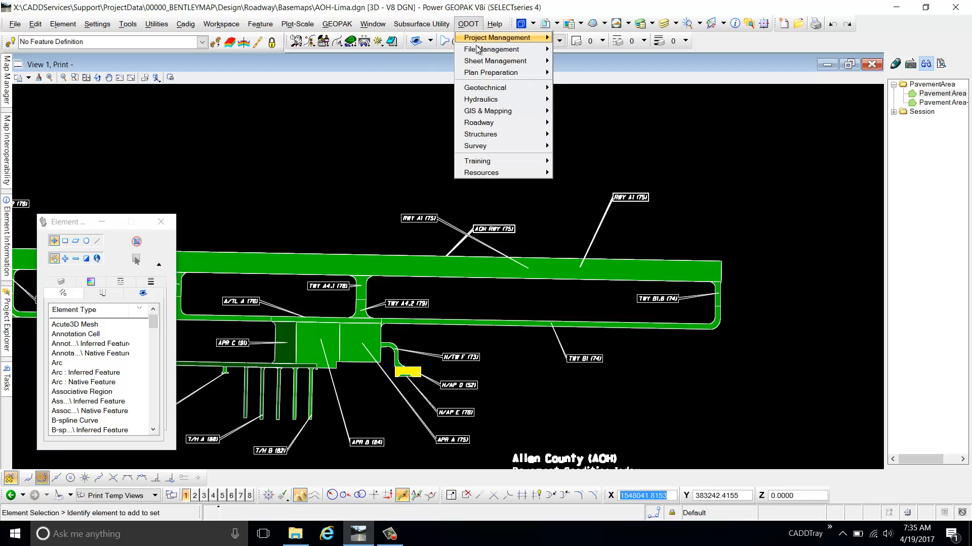
{"action": "mouse_move", "coordinate": [531, 112]}
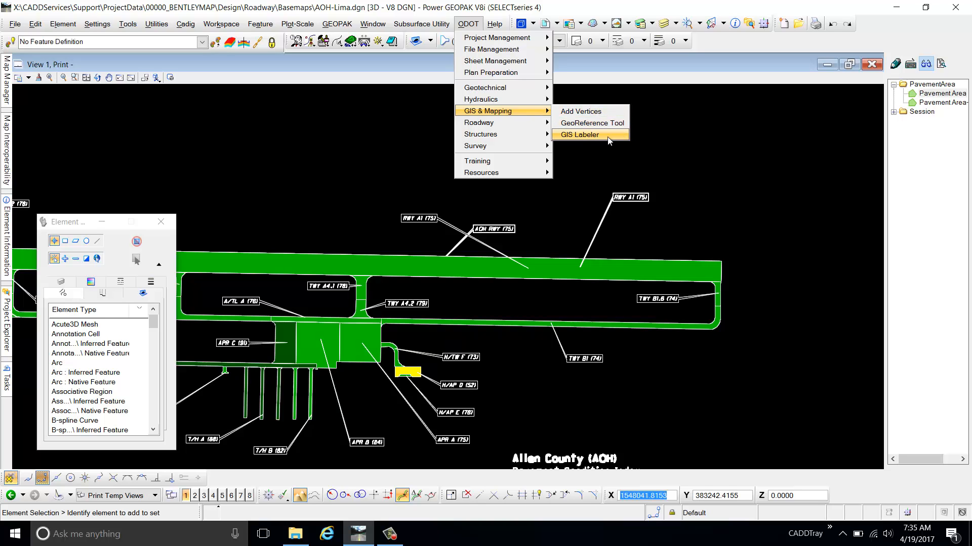
{"action": "left_click", "coordinate": [581, 134]}
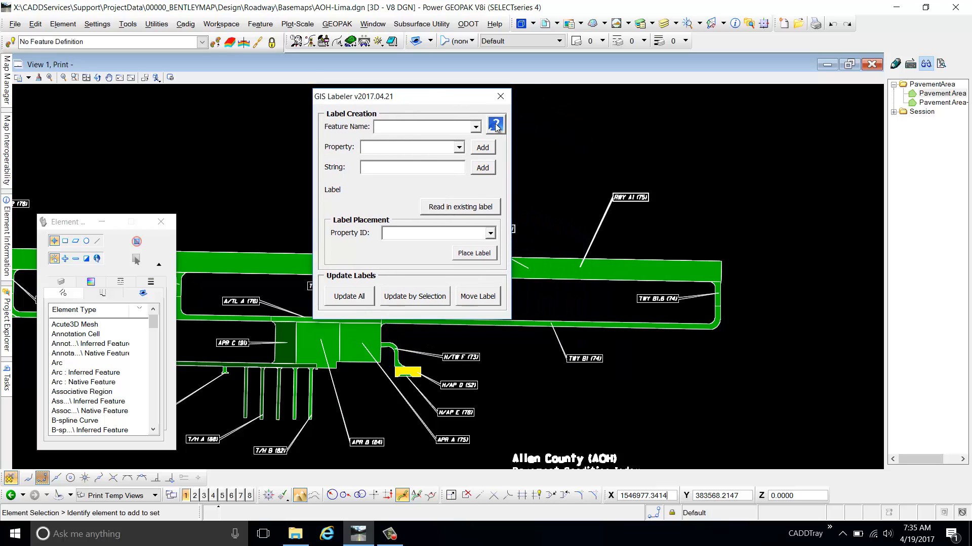
Step: Open the GIS Labeler help PDF, review its description and loading instructions, and close the document
{"action": "left_click", "coordinate": [496, 126]}
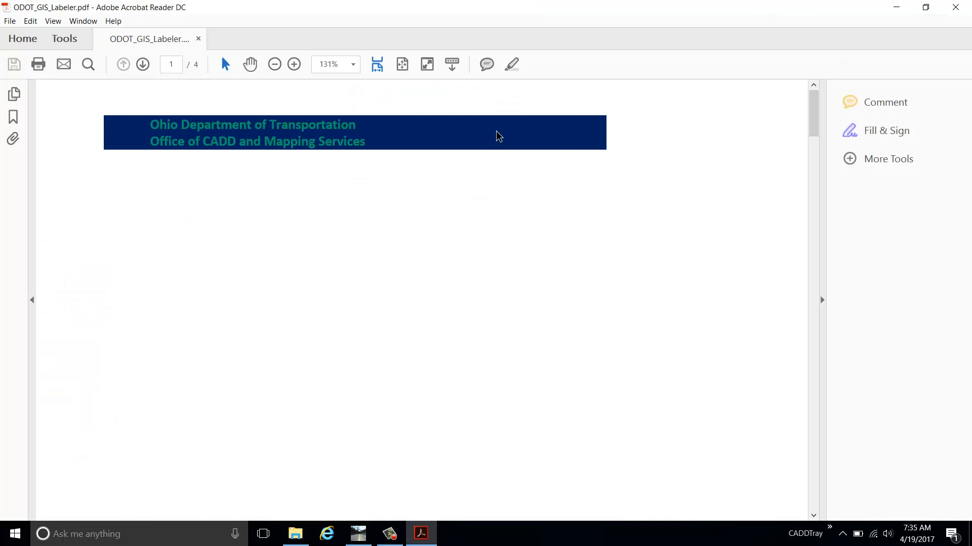
{"action": "scroll", "coordinate": [617, 248], "scroll_direction": "down", "scroll_amount": 1}
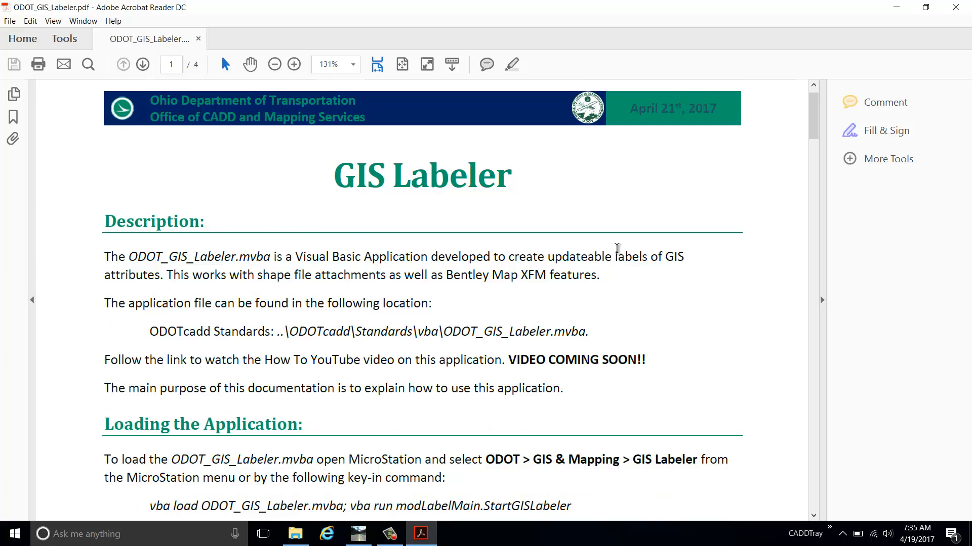
{"action": "scroll", "coordinate": [624, 263], "scroll_direction": "down", "scroll_amount": 2}
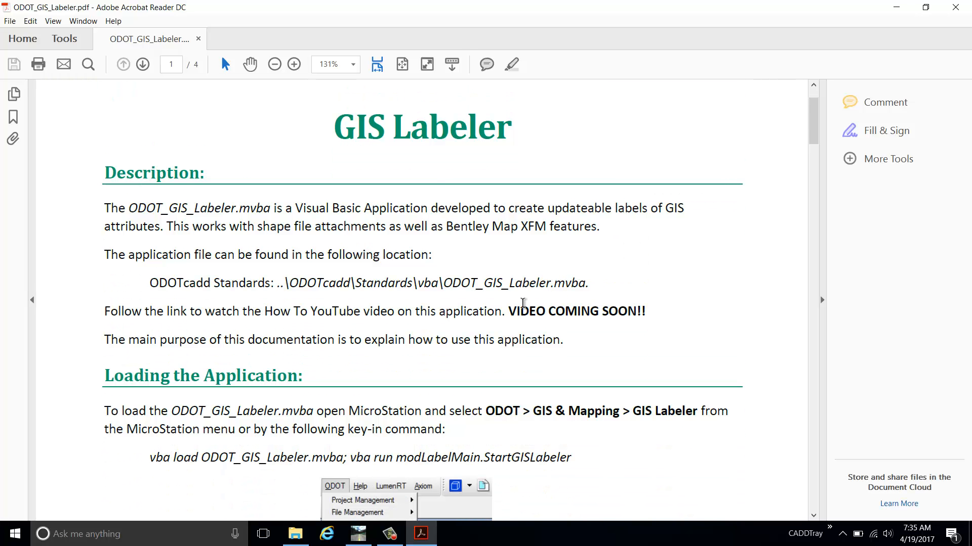
{"action": "left_click_drag", "start_coordinate": [509, 312], "coordinate": [636, 313]}
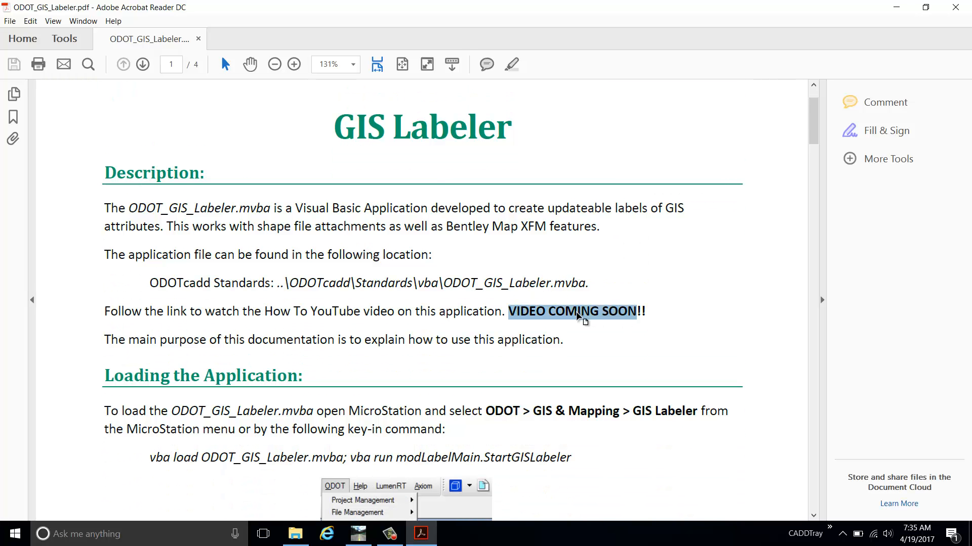
{"action": "left_click", "coordinate": [529, 319]}
{"action": "left_click_drag", "start_coordinate": [508, 312], "coordinate": [643, 313]}
{"action": "scroll", "coordinate": [716, 148], "scroll_direction": "up", "scroll_amount": 1}
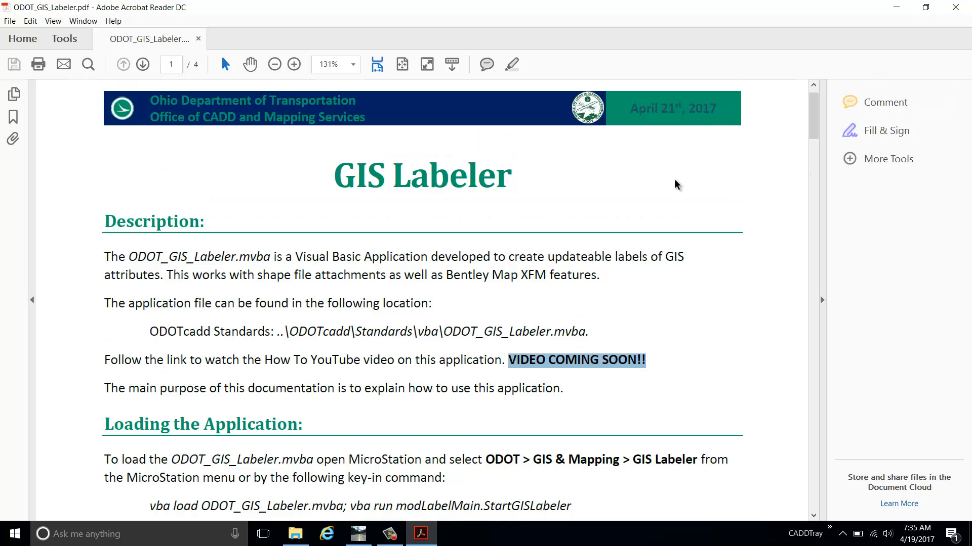
{"action": "scroll", "coordinate": [676, 184], "scroll_direction": "down", "scroll_amount": 12}
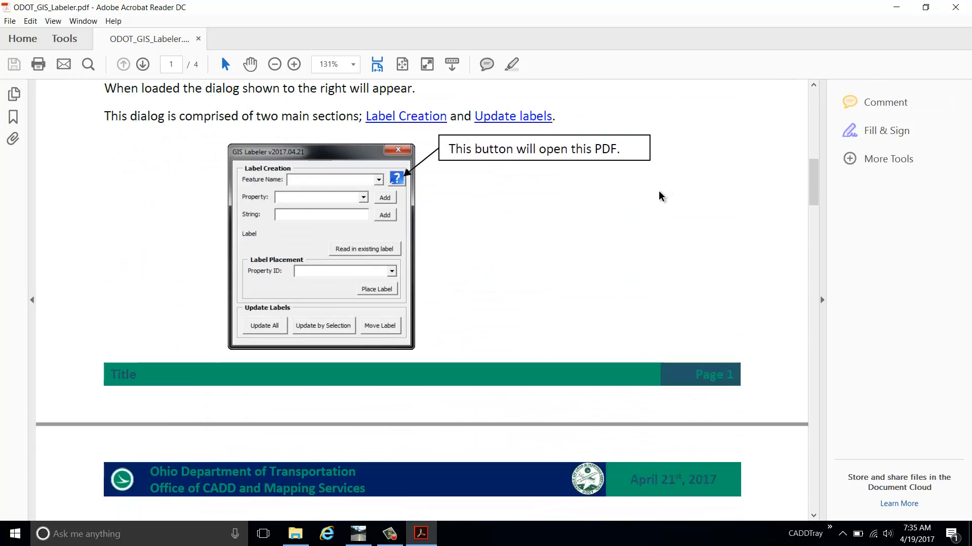
{"action": "scroll", "coordinate": [661, 196], "scroll_direction": "up", "scroll_amount": 12}
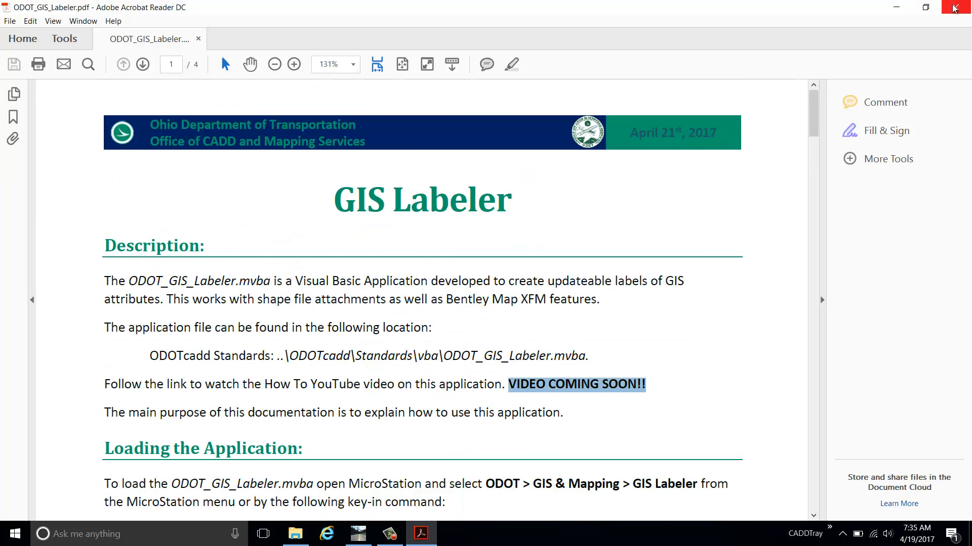
{"action": "left_click", "coordinate": [956, 8]}
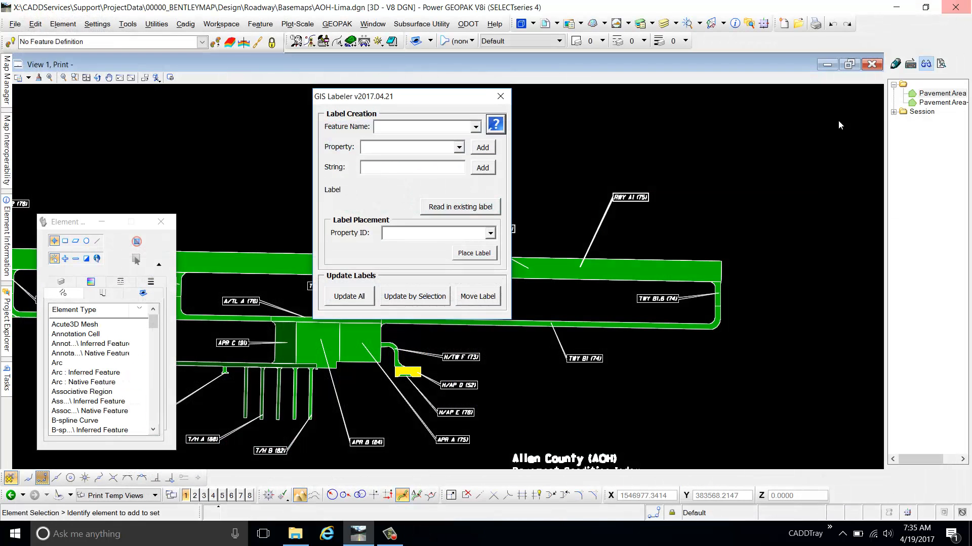
Step: Move the GIS Labeler dialog clear of the runway labels and set its feature name to Pavement Area
{"action": "mouse_move", "coordinate": [390, 101]}
{"action": "left_mouse_down"}
{"action": "mouse_move", "coordinate": [610, 135]}
{"action": "mouse_move", "coordinate": [561, 134]}
{"action": "mouse_move", "coordinate": [664, 123]}
{"action": "left_mouse_up"}
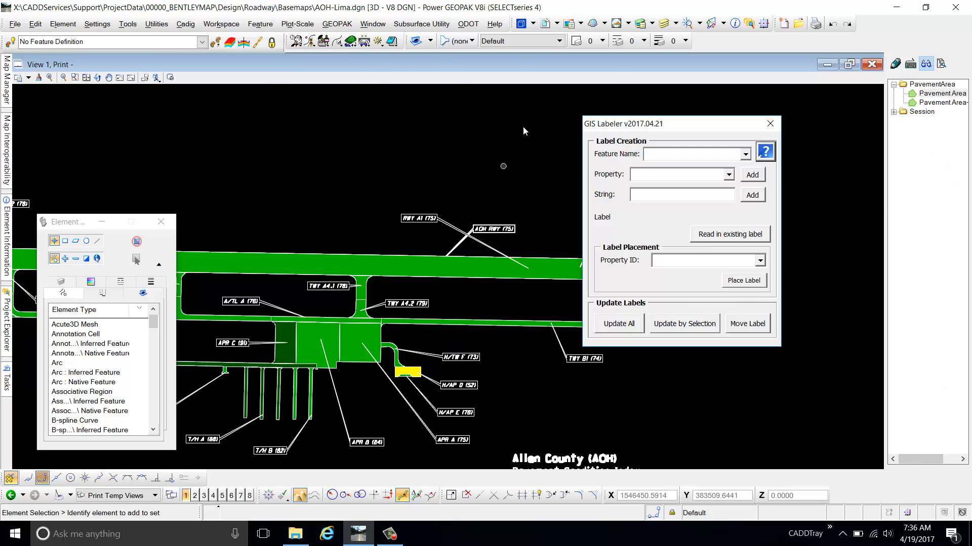
{"action": "left_click", "coordinate": [941, 93]}
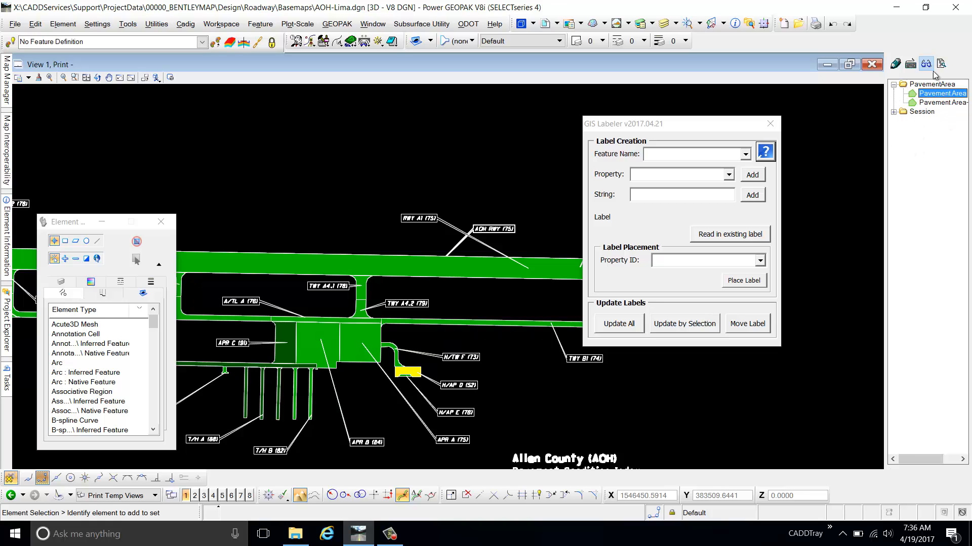
{"action": "left_click", "coordinate": [745, 155]}
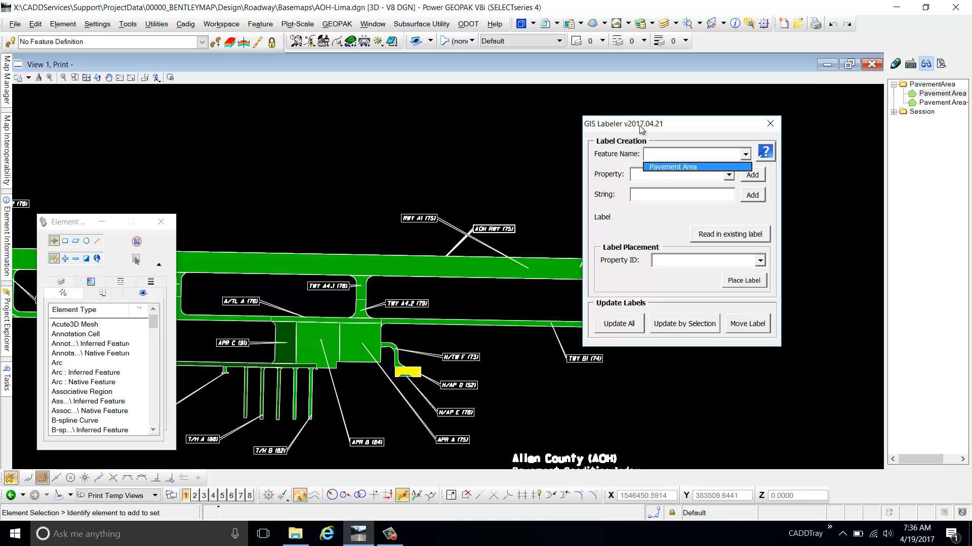
{"action": "mouse_move", "coordinate": [639, 128]}
{"action": "left_mouse_down"}
{"action": "mouse_move", "coordinate": [613, 122]}
{"action": "mouse_move", "coordinate": [657, 121]}
{"action": "left_mouse_up"}
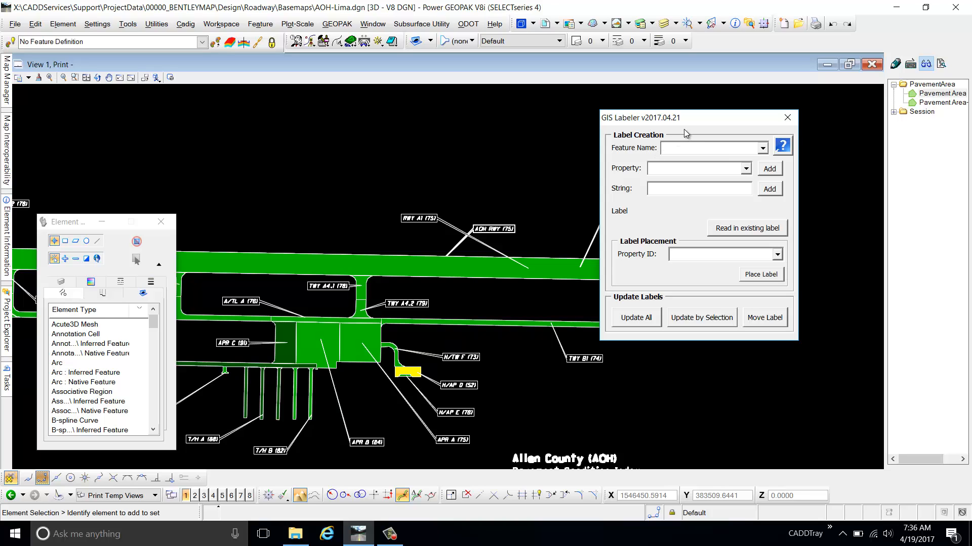
{"action": "left_click_drag", "start_coordinate": [688, 119], "coordinate": [749, 121]}
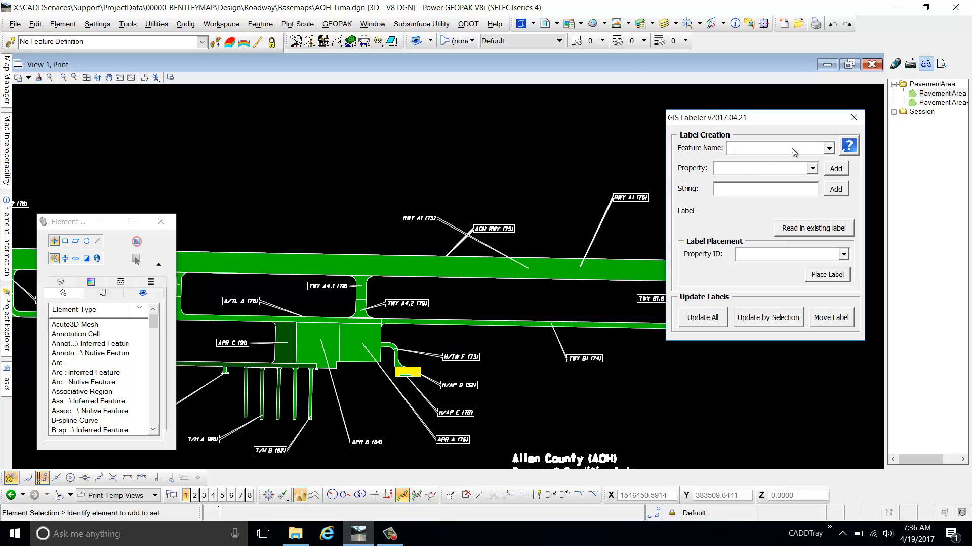
{"action": "left_click", "coordinate": [830, 148]}
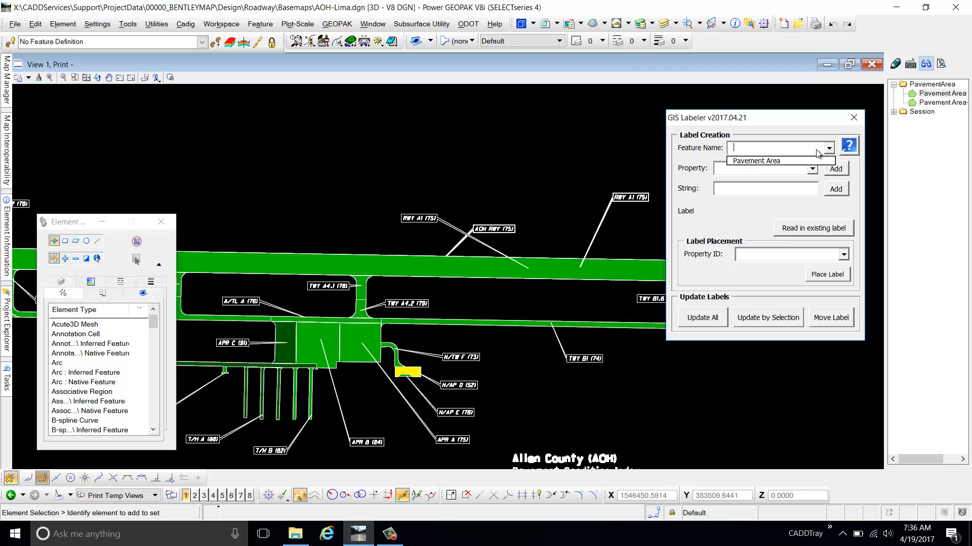
{"action": "left_click", "coordinate": [775, 162]}
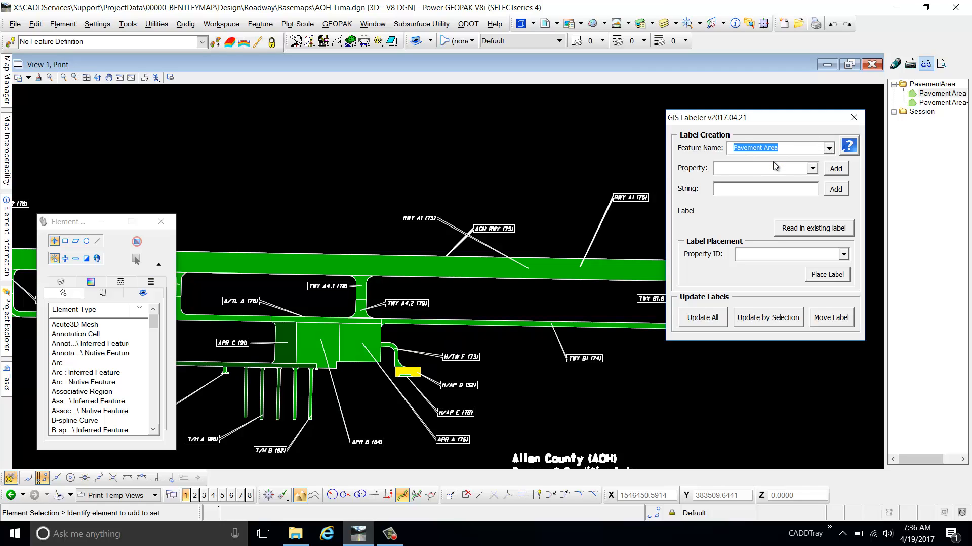
Step: Examine the properties offered for Pavement Area and analyze the runway pavement shape's attribute values
{"action": "left_click", "coordinate": [813, 170]}
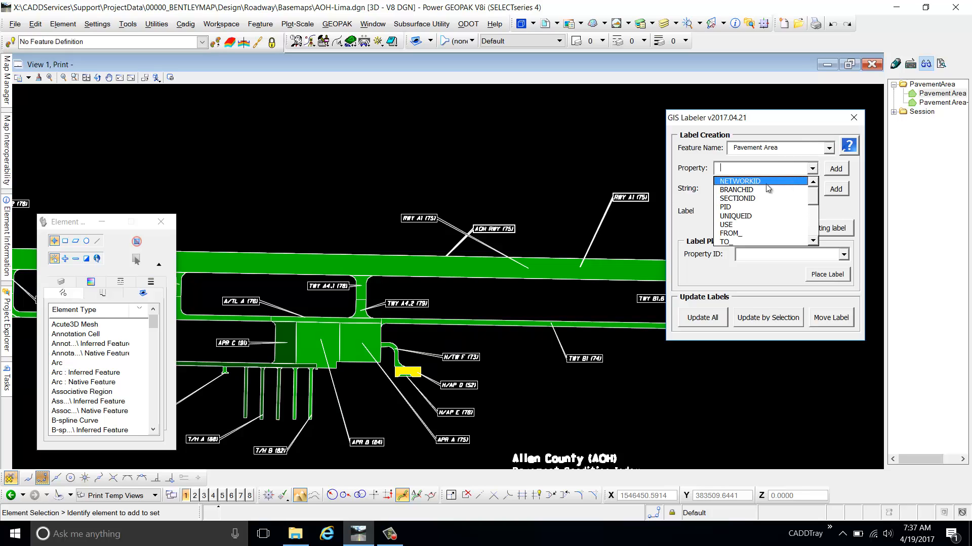
{"action": "mouse_move", "coordinate": [814, 202]}
{"action": "left_mouse_down"}
{"action": "mouse_move", "coordinate": [811, 235]}
{"action": "mouse_move", "coordinate": [811, 190]}
{"action": "left_mouse_up"}
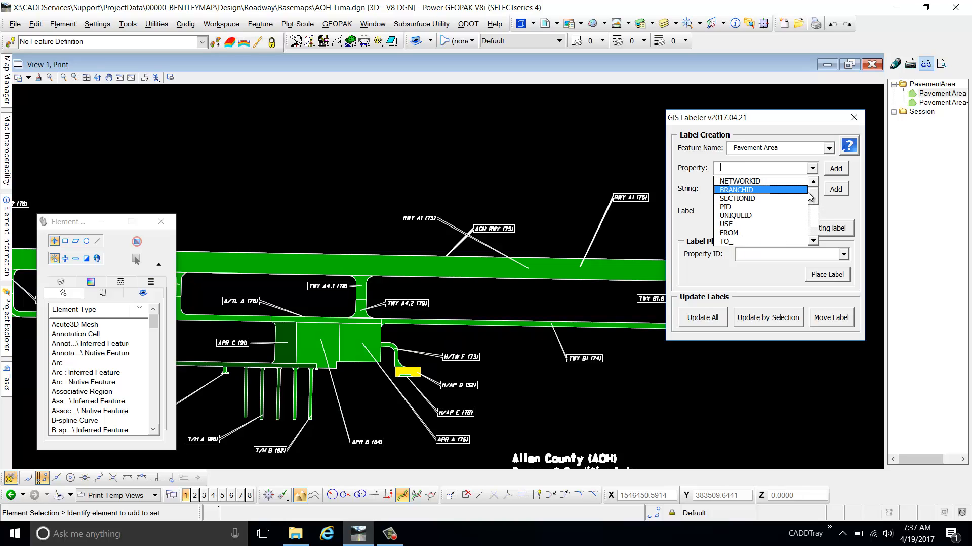
{"action": "left_click", "coordinate": [812, 169]}
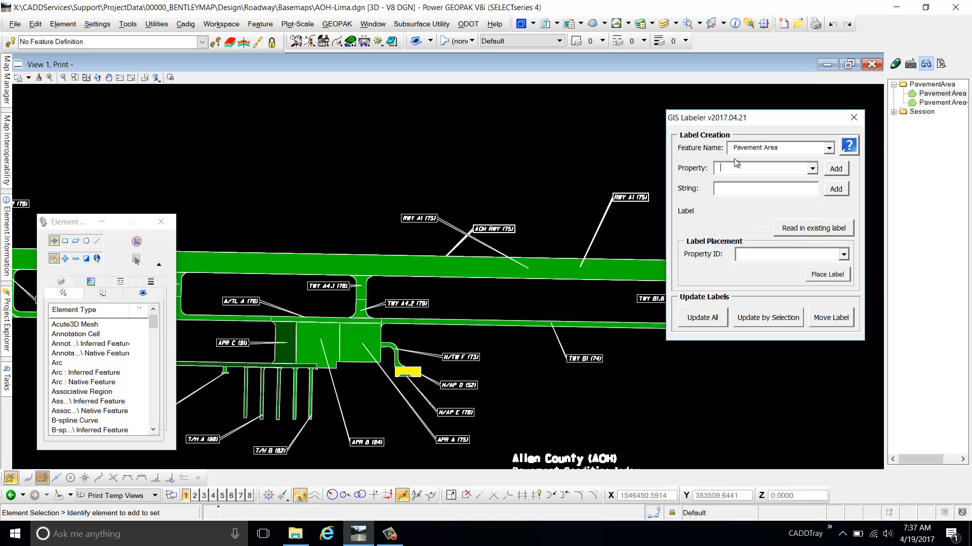
{"action": "left_click", "coordinate": [926, 65]}
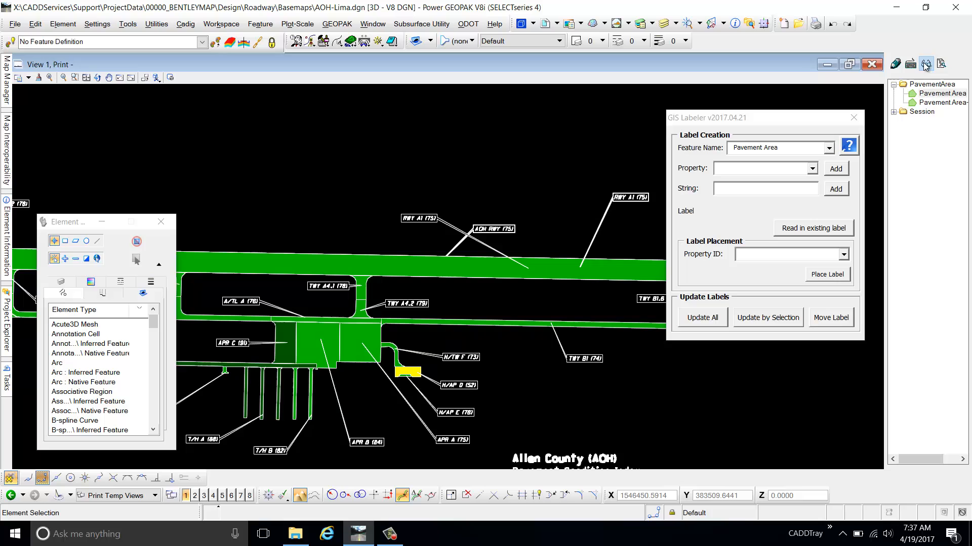
{"action": "left_click", "coordinate": [547, 265]}
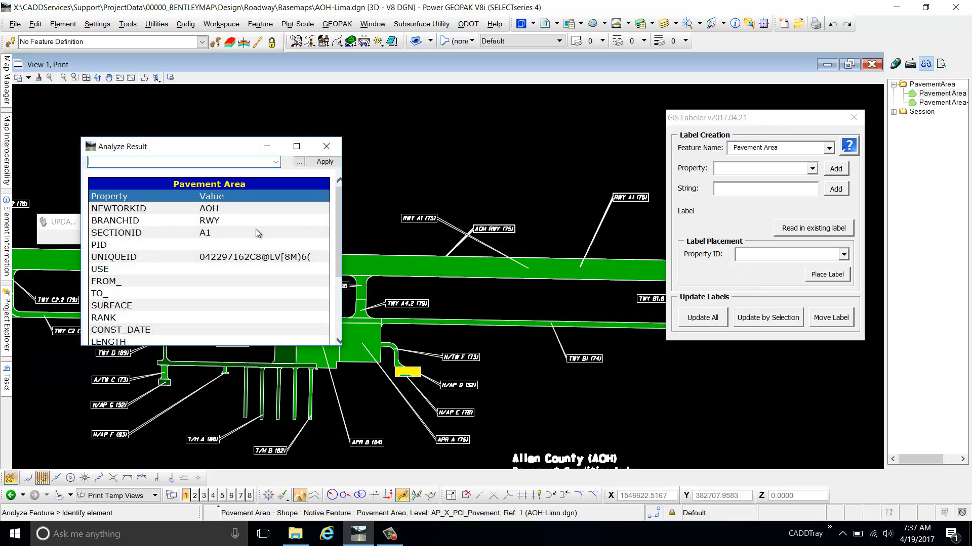
{"action": "left_click_drag", "start_coordinate": [163, 184], "coordinate": [260, 191]}
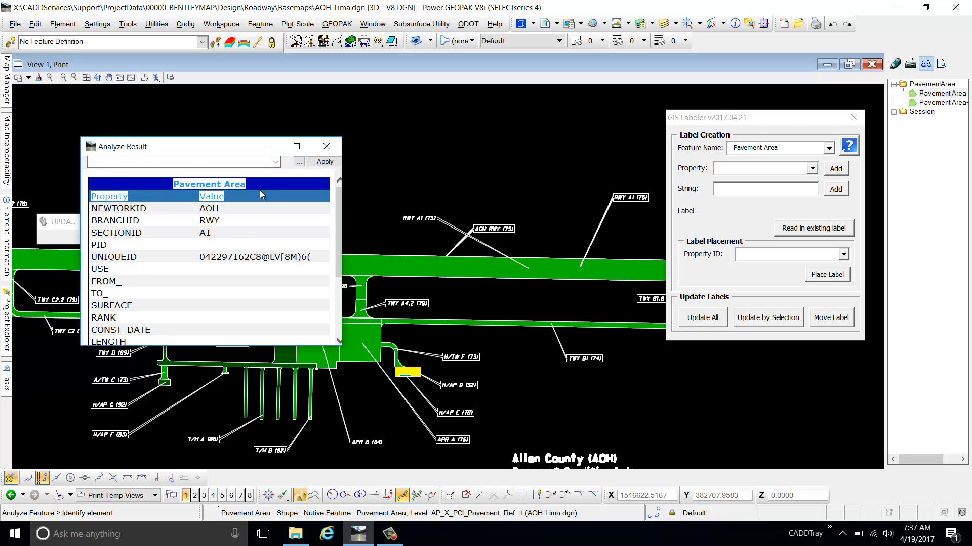
{"action": "left_click", "coordinate": [258, 192]}
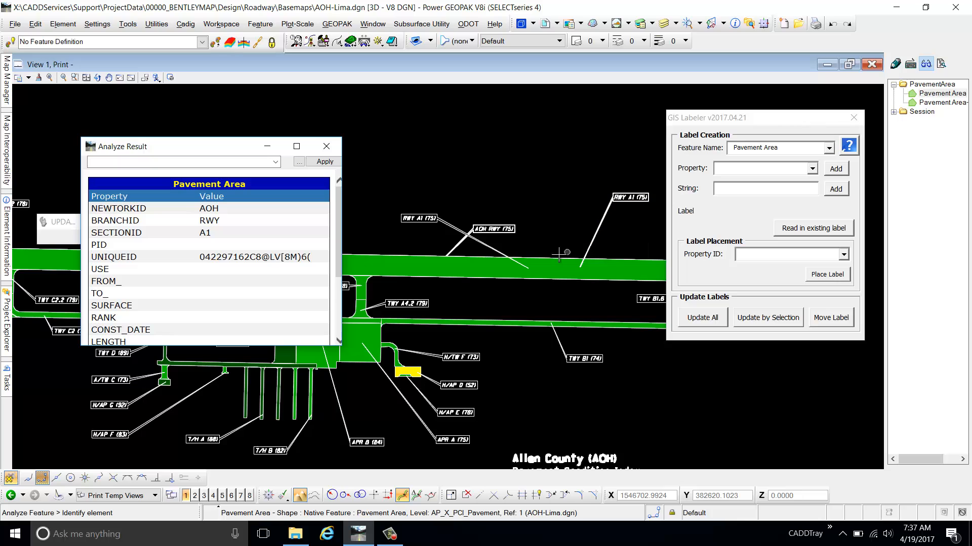
{"action": "scroll", "coordinate": [275, 236], "scroll_direction": "down", "scroll_amount": 3}
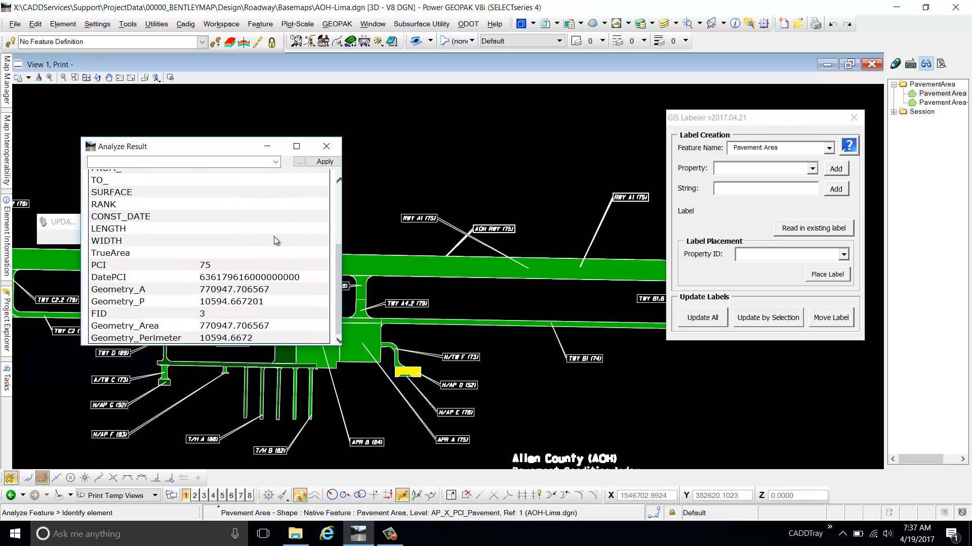
{"action": "scroll", "coordinate": [268, 237], "scroll_direction": "up", "scroll_amount": 3}
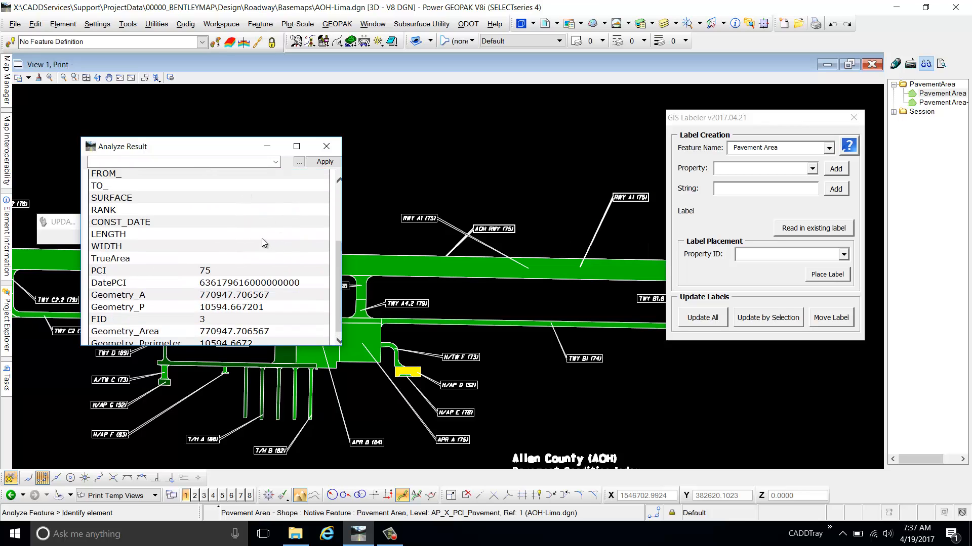
{"action": "left_click", "coordinate": [339, 147]}
Step: Add the BRANCHID property to the label definition
{"action": "left_click", "coordinate": [813, 169]}
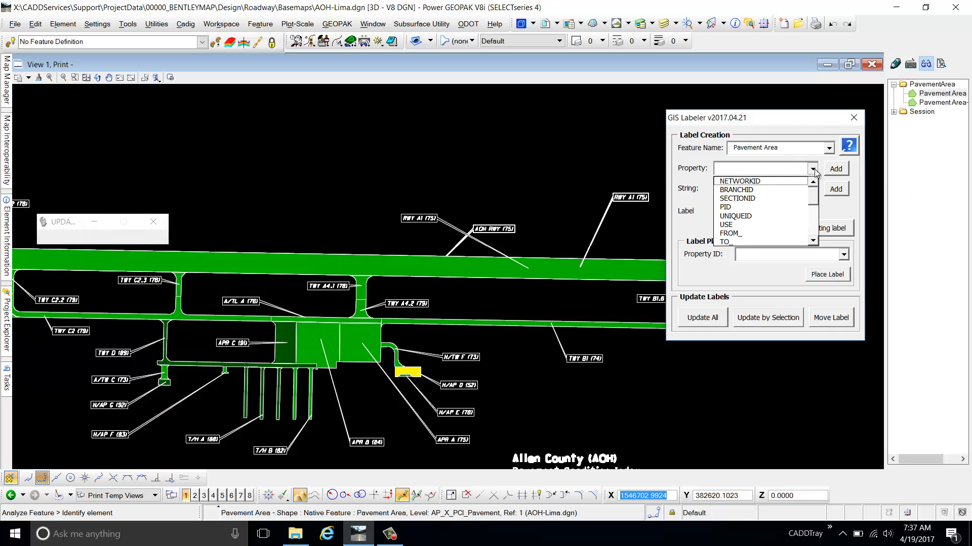
{"action": "left_click", "coordinate": [811, 172]}
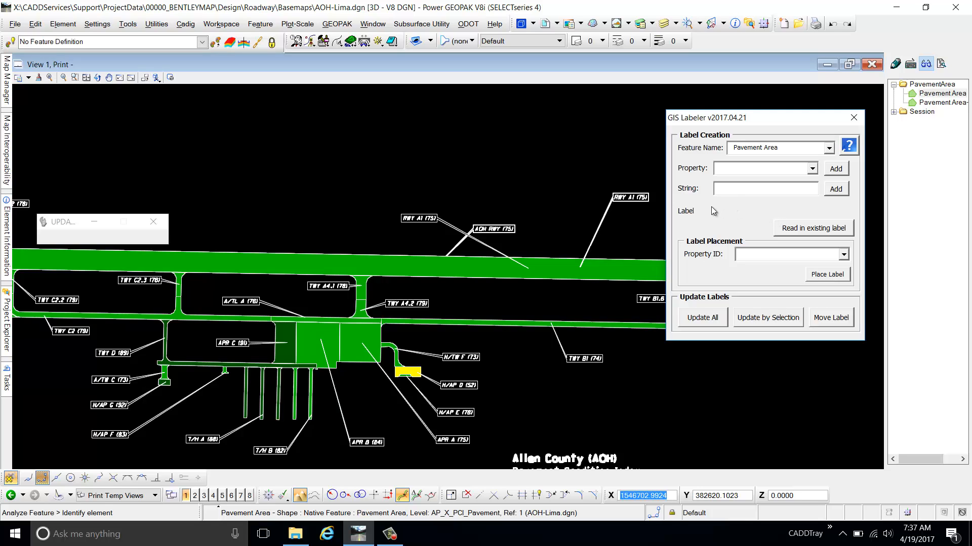
{"action": "left_click", "coordinate": [812, 168]}
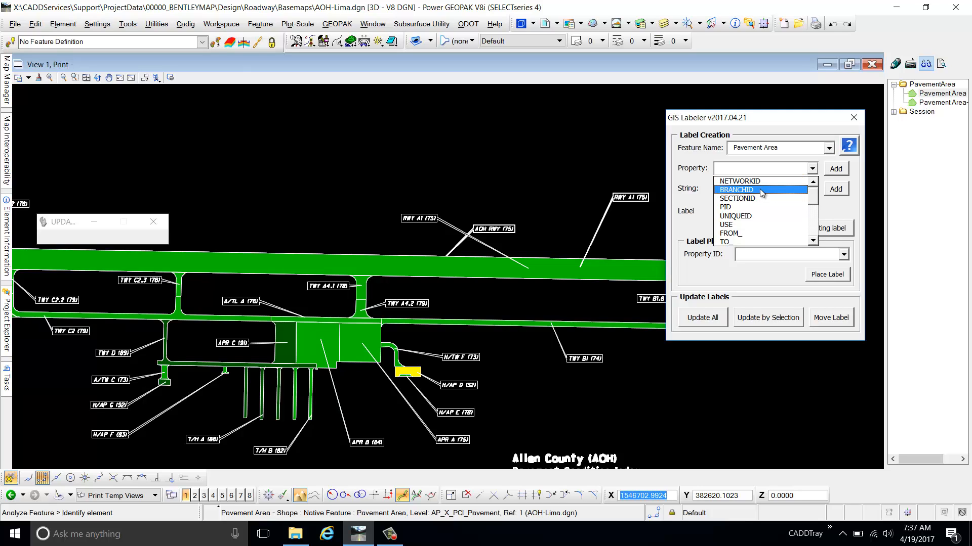
{"action": "left_click", "coordinate": [762, 189]}
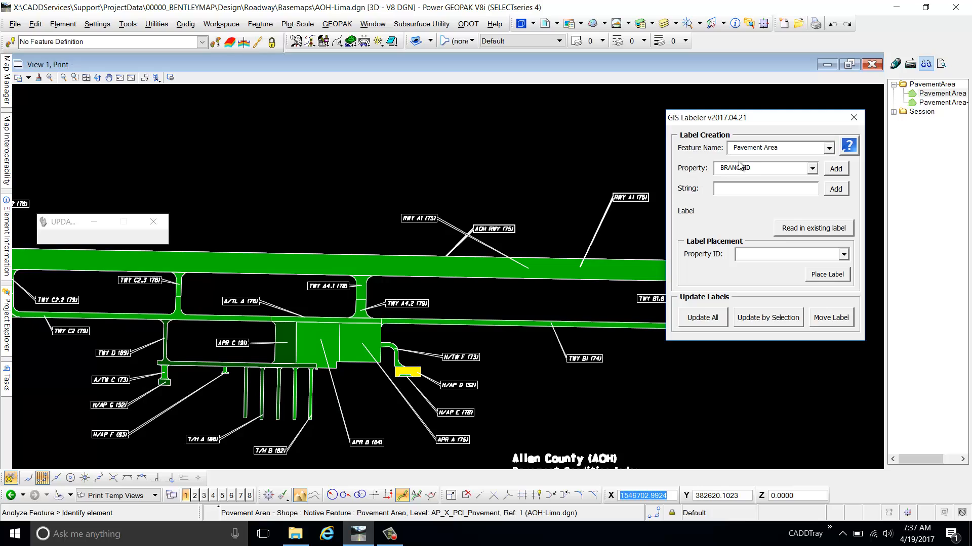
{"action": "left_click", "coordinate": [837, 171]}
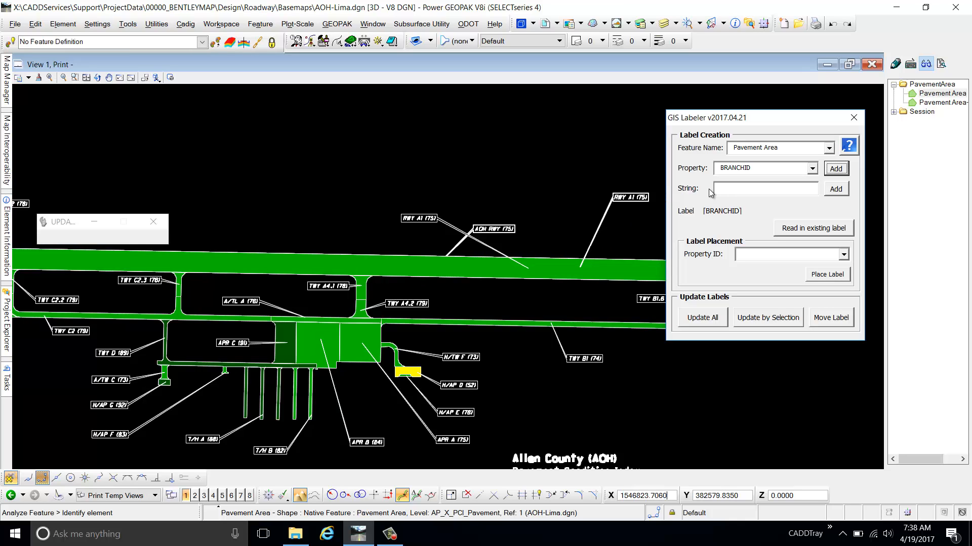
Step: Append a space and the SECTIONID property to the label definition
{"action": "left_click", "coordinate": [754, 194]}
{"action": "left_click", "coordinate": [837, 195]}
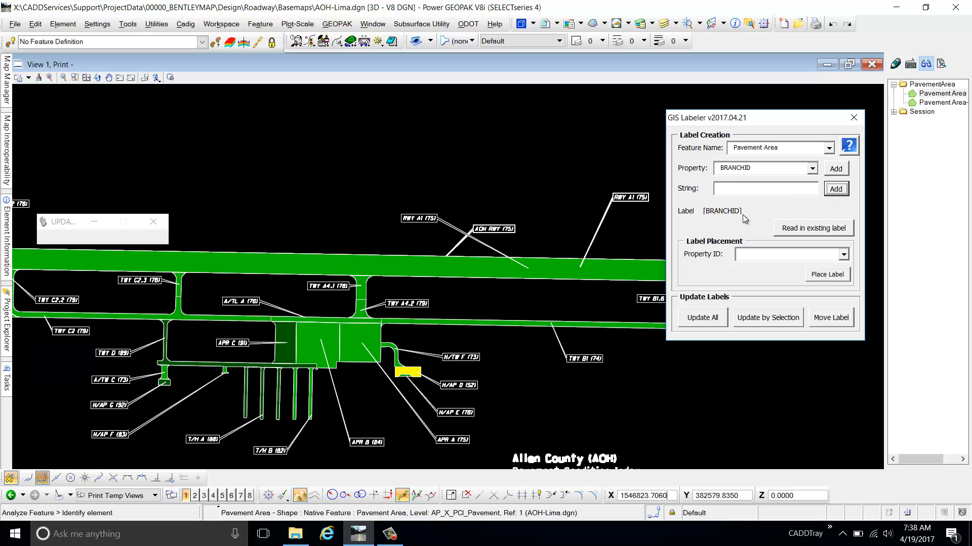
{"action": "left_click", "coordinate": [812, 168]}
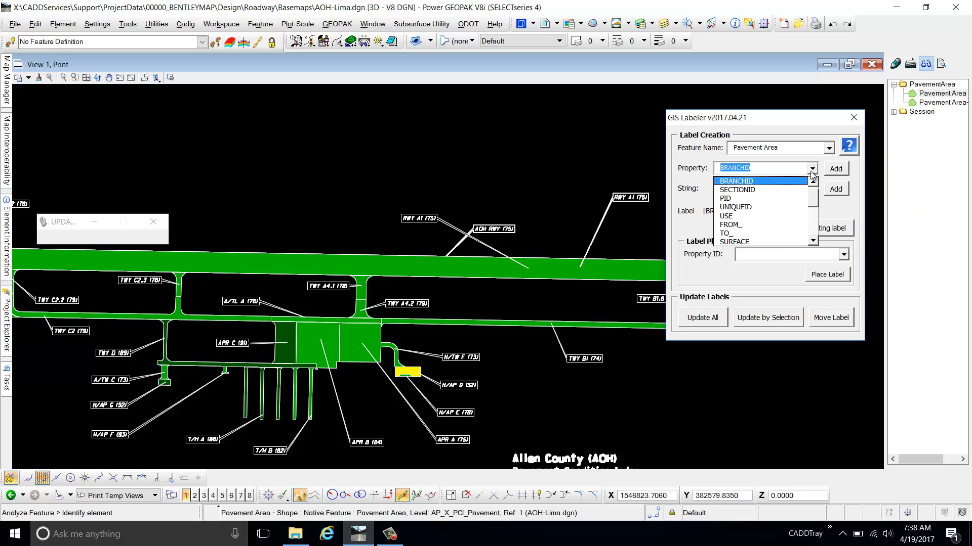
{"action": "left_click", "coordinate": [782, 190]}
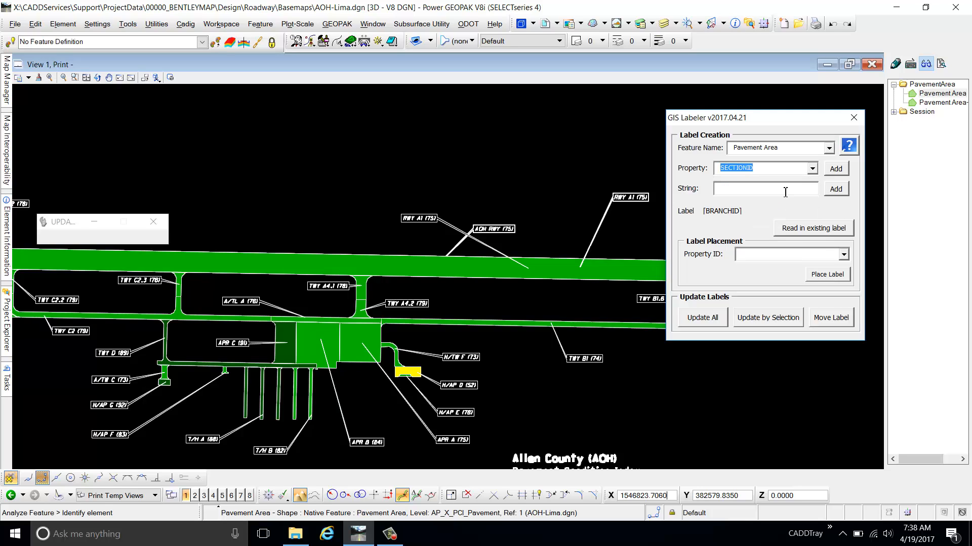
{"action": "left_click", "coordinate": [836, 168]}
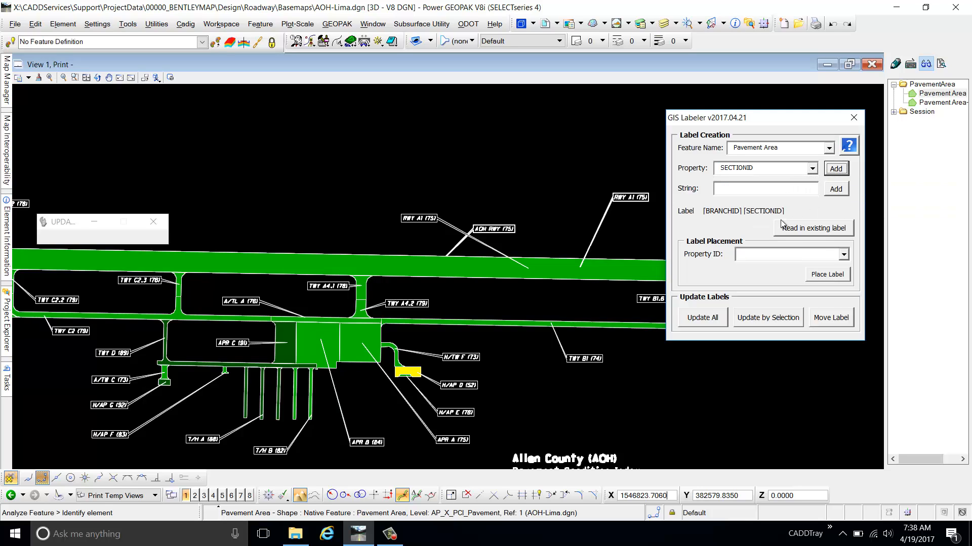
Step: Append the PCI property to the label definition, enclosed in parentheses by the strings "(" and ")"
{"action": "left_click", "coordinate": [754, 189]}
{"action": "left_click", "coordinate": [840, 190]}
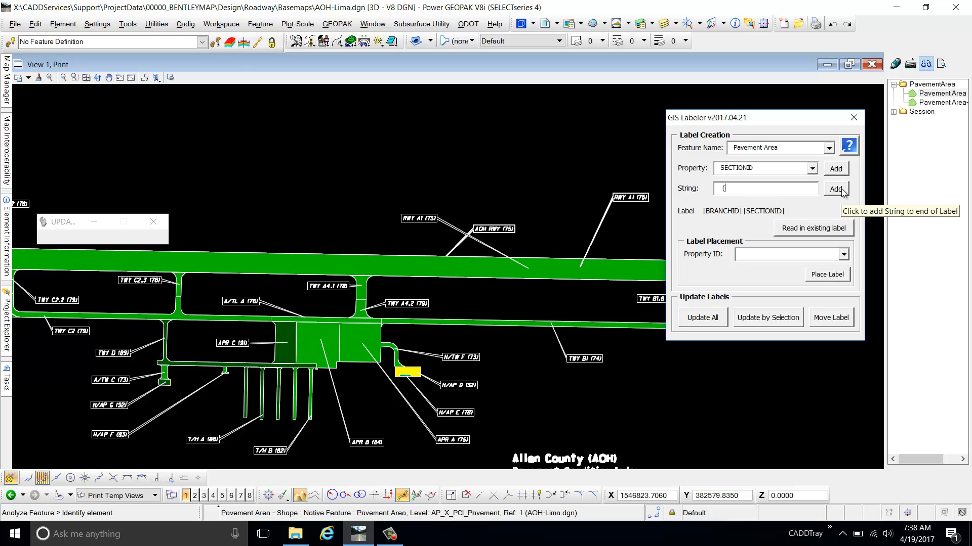
{"action": "left_click", "coordinate": [812, 168]}
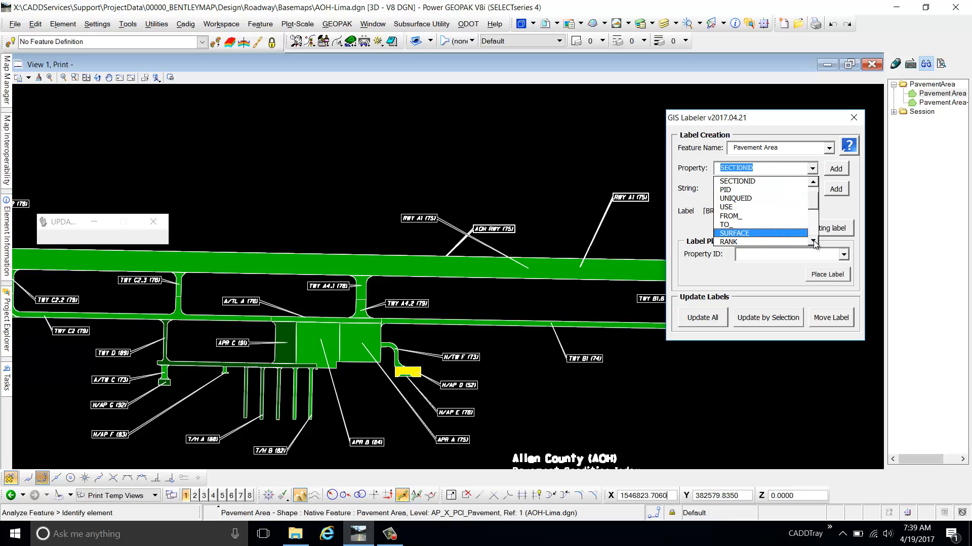
{"action": "scroll", "coordinate": [774, 235], "scroll_direction": "down", "scroll_amount": 3}
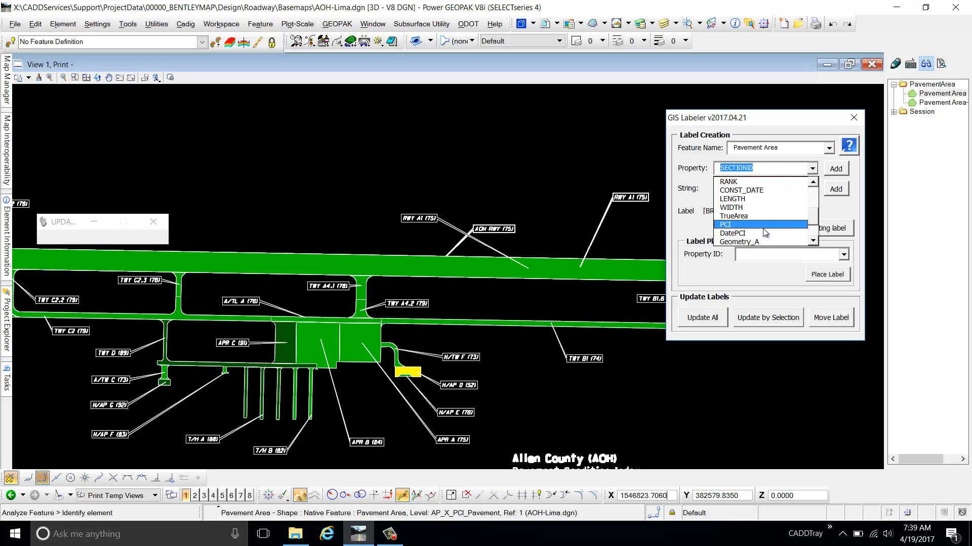
{"action": "left_click", "coordinate": [768, 225]}
{"action": "left_click", "coordinate": [836, 168]}
{"action": "left_click", "coordinate": [760, 190]}
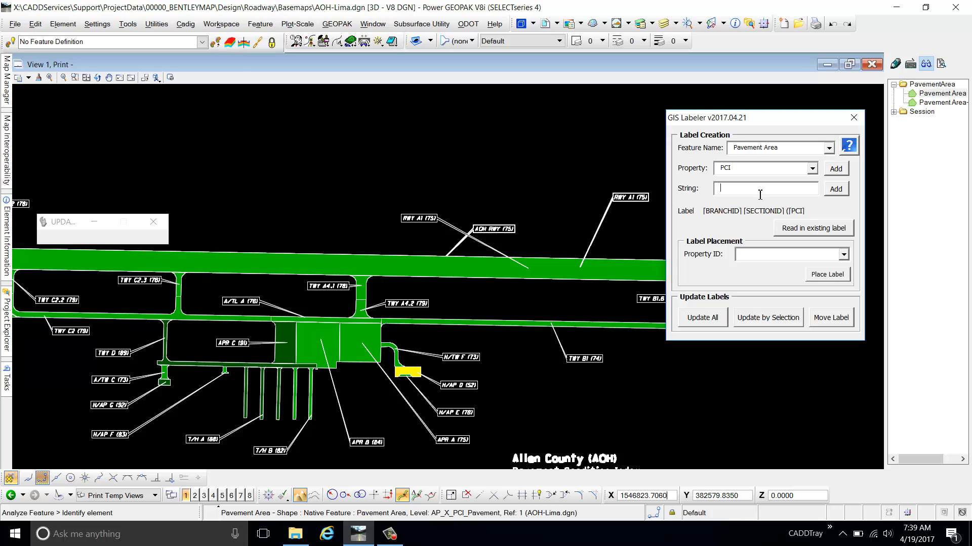
{"action": "type", "text": ")"}
{"action": "left_click", "coordinate": [836, 189]}
Step: Clear the label definition and read it in from the existing RWY A1 (75) label whose leader ends nearest the runway's east end
{"action": "left_click", "coordinate": [690, 218]}
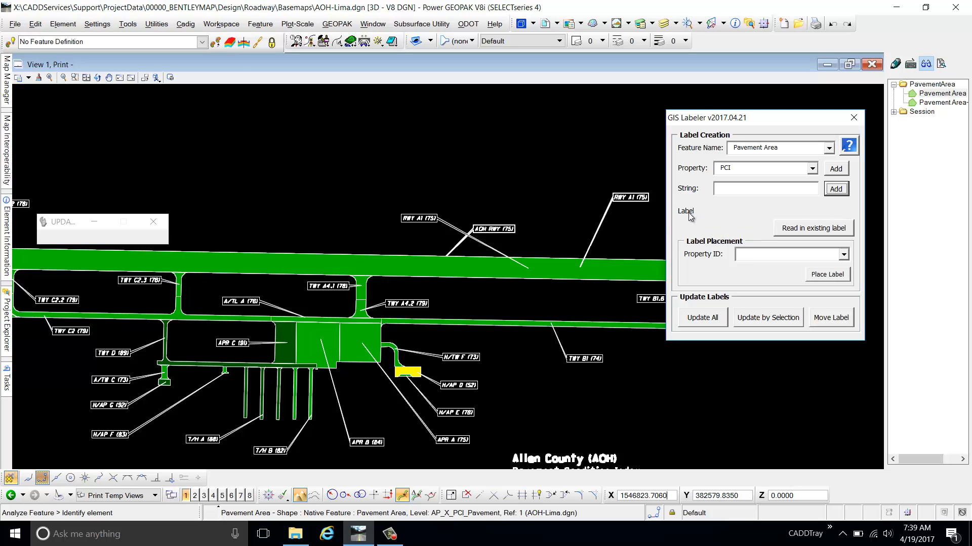
{"action": "left_click", "coordinate": [814, 233]}
{"action": "scroll", "coordinate": [630, 216], "scroll_direction": "up", "scroll_amount": 2}
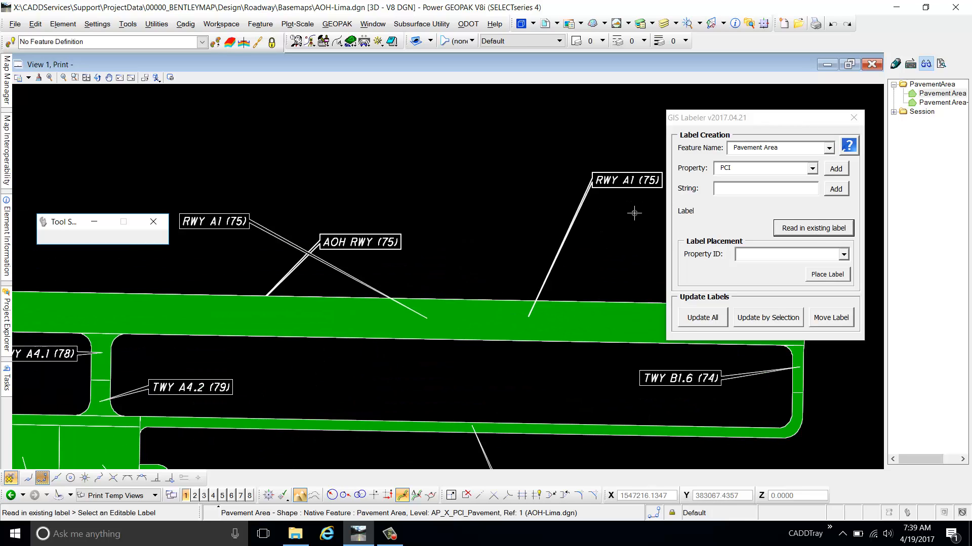
{"action": "left_click", "coordinate": [626, 181]}
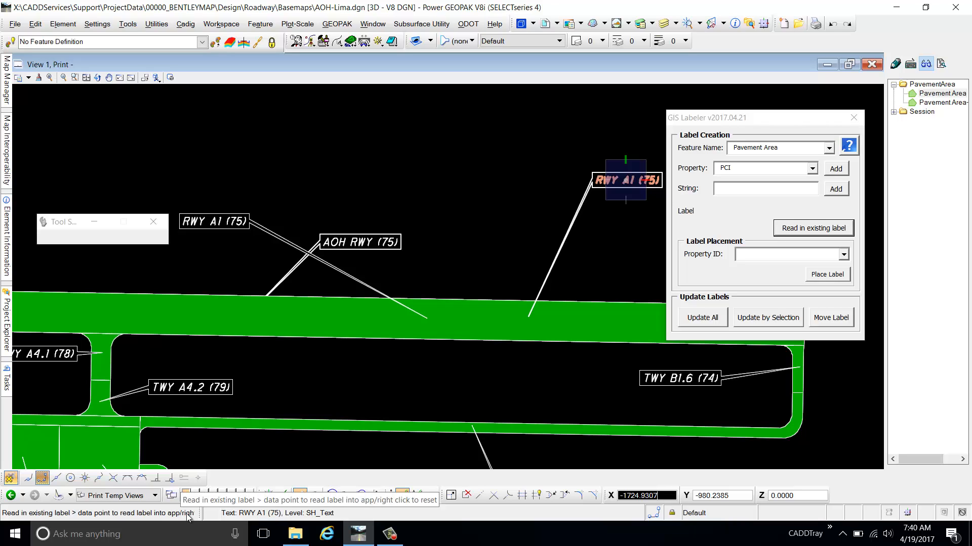
{"action": "left_click", "coordinate": [622, 223]}
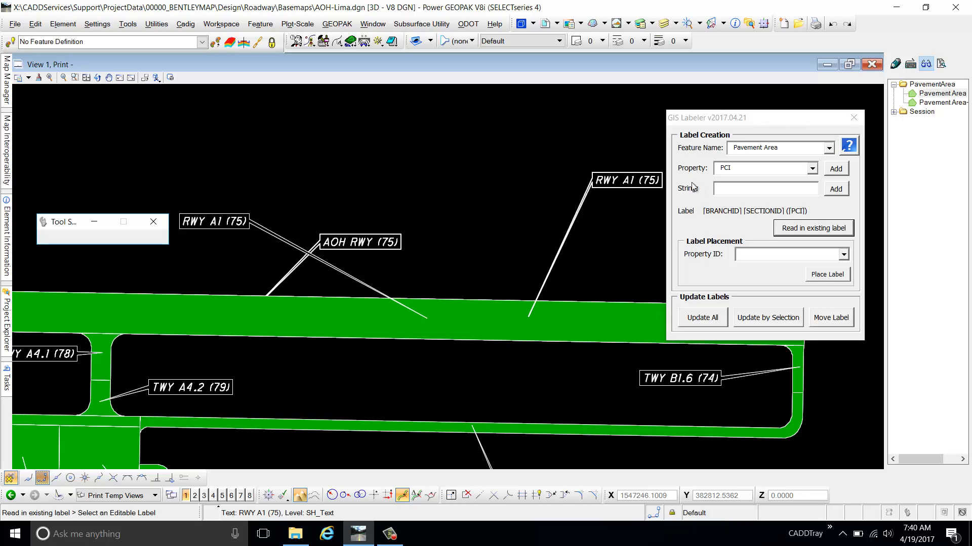
Step: Set the label placement's property ID to UNIQUEID
{"action": "scroll", "coordinate": [503, 223], "scroll_direction": "down", "scroll_amount": 2}
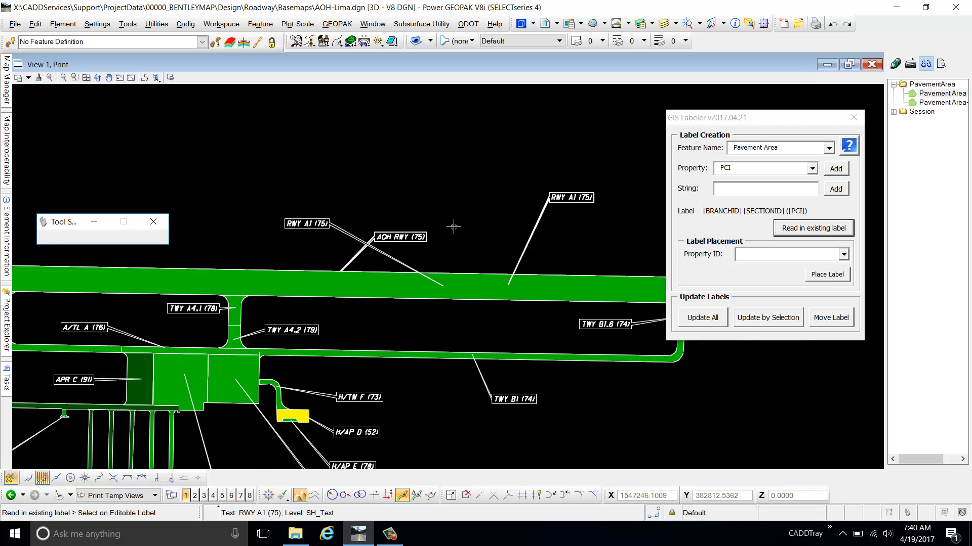
{"action": "scroll", "coordinate": [453, 223], "scroll_direction": "up", "scroll_amount": 3}
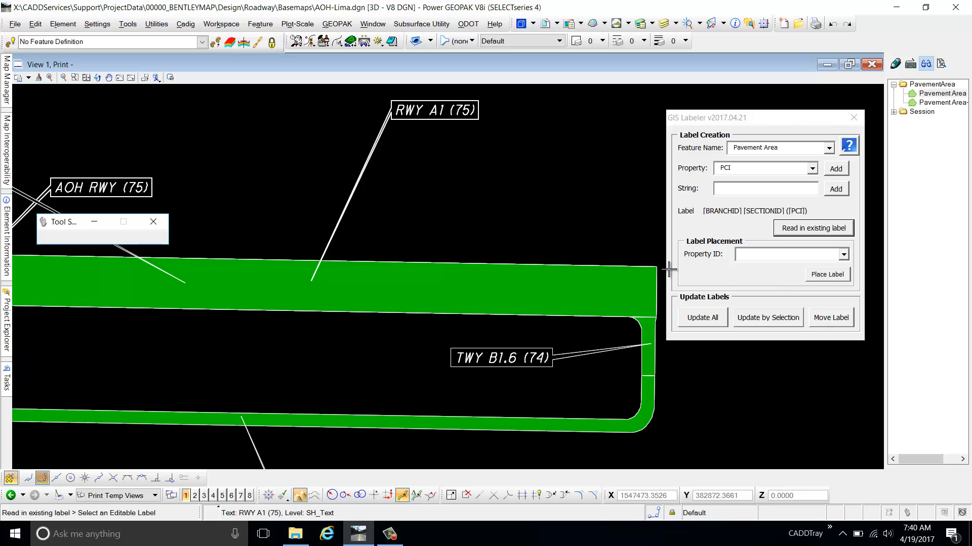
{"action": "scroll", "coordinate": [576, 294], "scroll_direction": "down", "scroll_amount": 1}
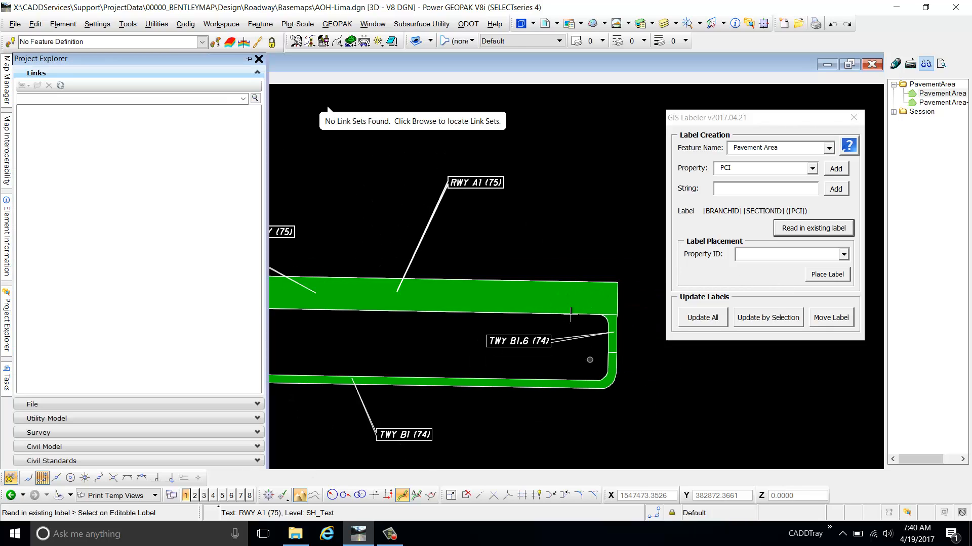
{"action": "scroll", "coordinate": [581, 322], "scroll_direction": "down", "scroll_amount": 1}
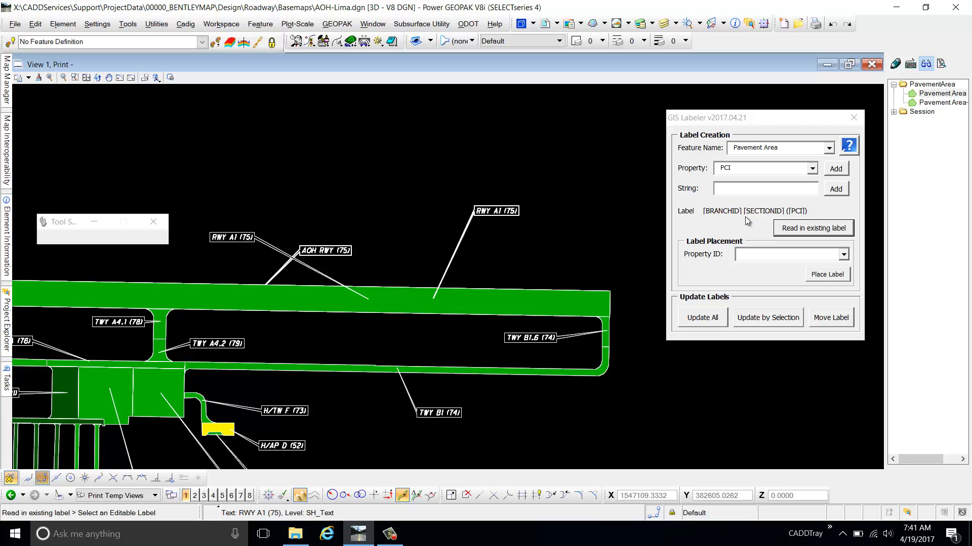
{"action": "left_click", "coordinate": [844, 255]}
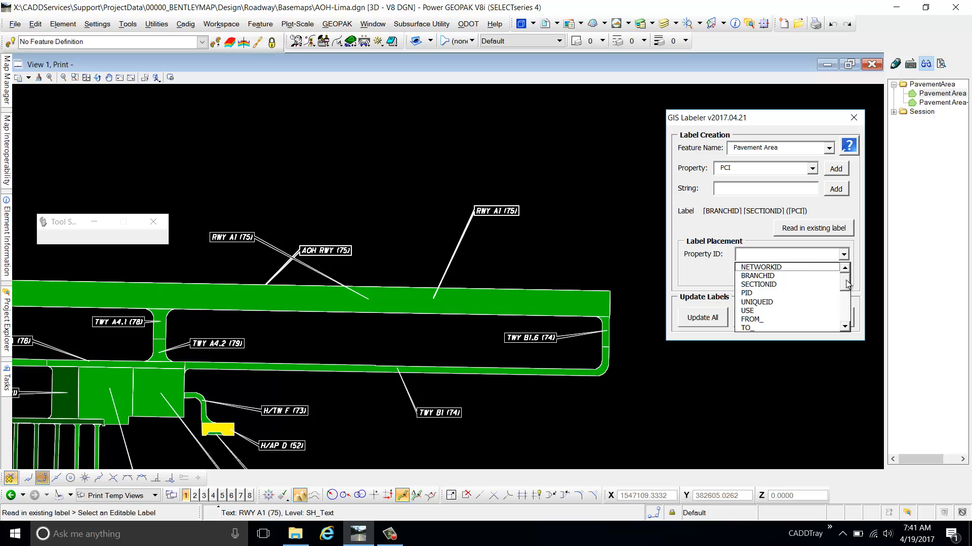
{"action": "left_click", "coordinate": [785, 303]}
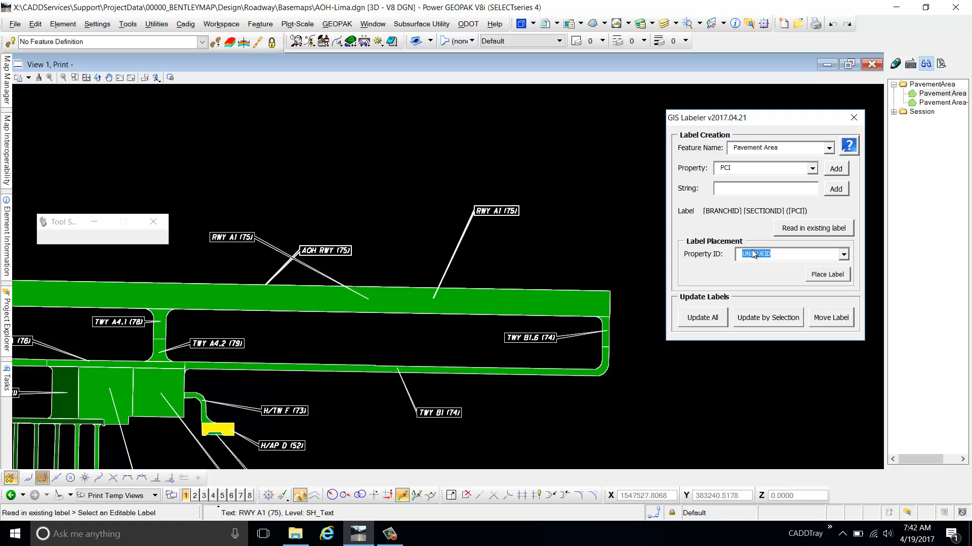
{"action": "left_click", "coordinate": [847, 255]}
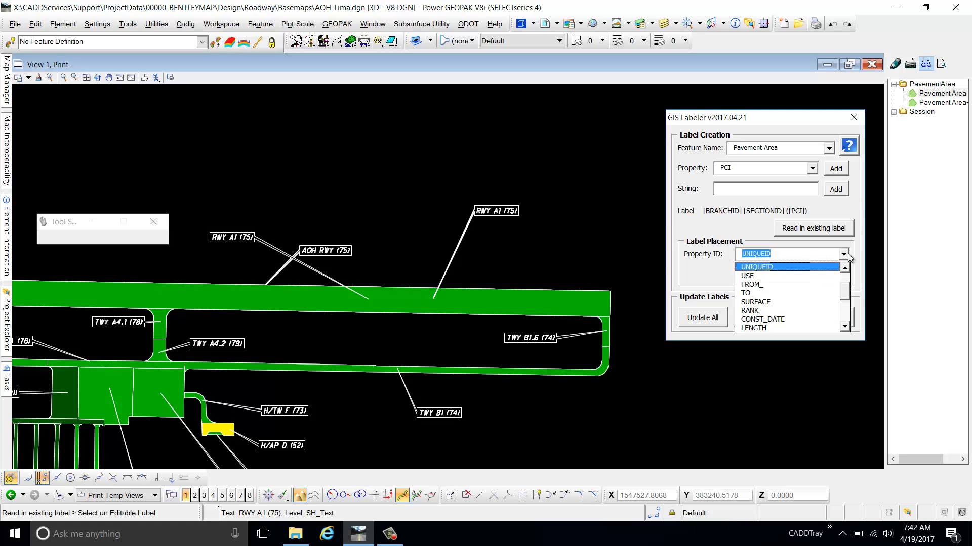
{"action": "scroll", "coordinate": [845, 292], "scroll_direction": "up", "scroll_amount": 1}
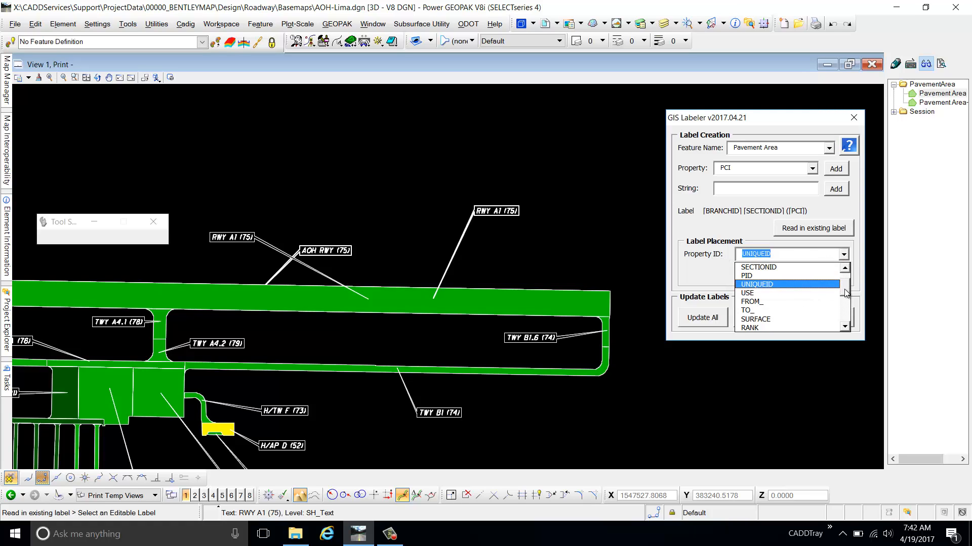
{"action": "scroll", "coordinate": [845, 293], "scroll_direction": "down", "scroll_amount": 1}
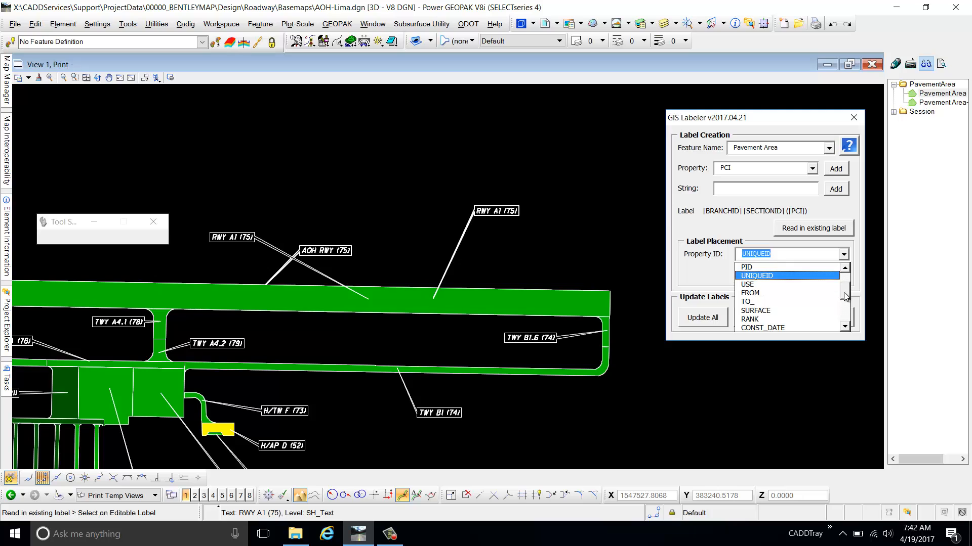
{"action": "left_click", "coordinate": [767, 277]}
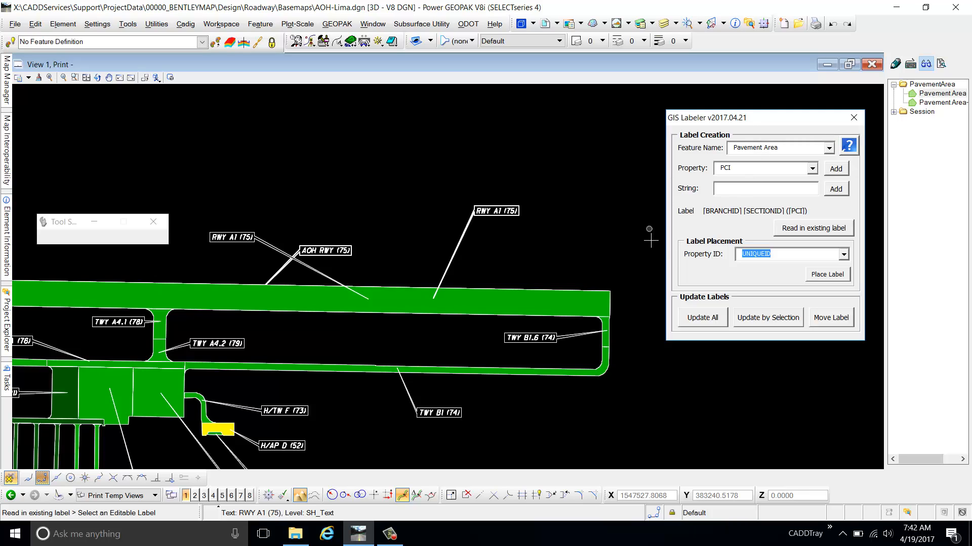
Step: Place a label for the runway pavement shape, starting its callout near the runway's east end and setting the text above, east of the existing labels
{"action": "left_click", "coordinate": [825, 275]}
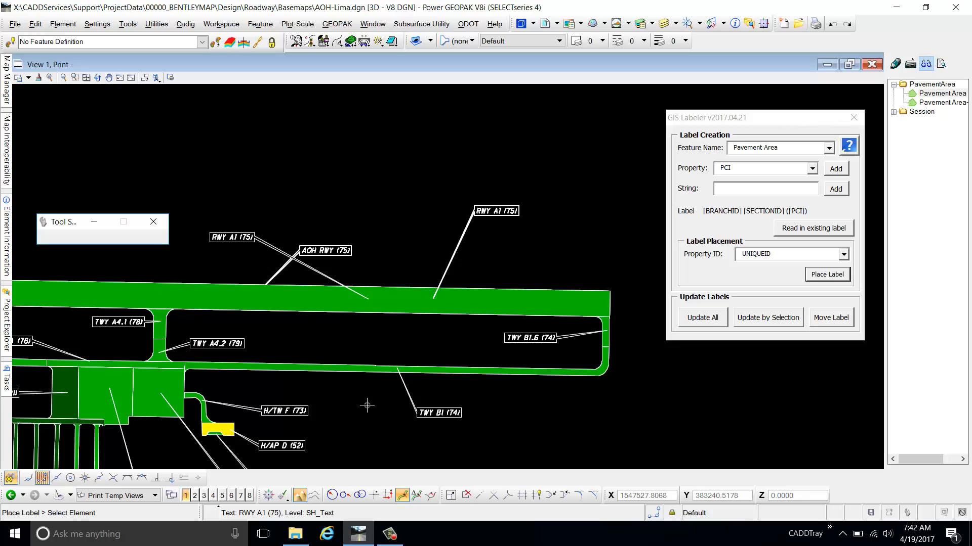
{"action": "left_click", "coordinate": [503, 302]}
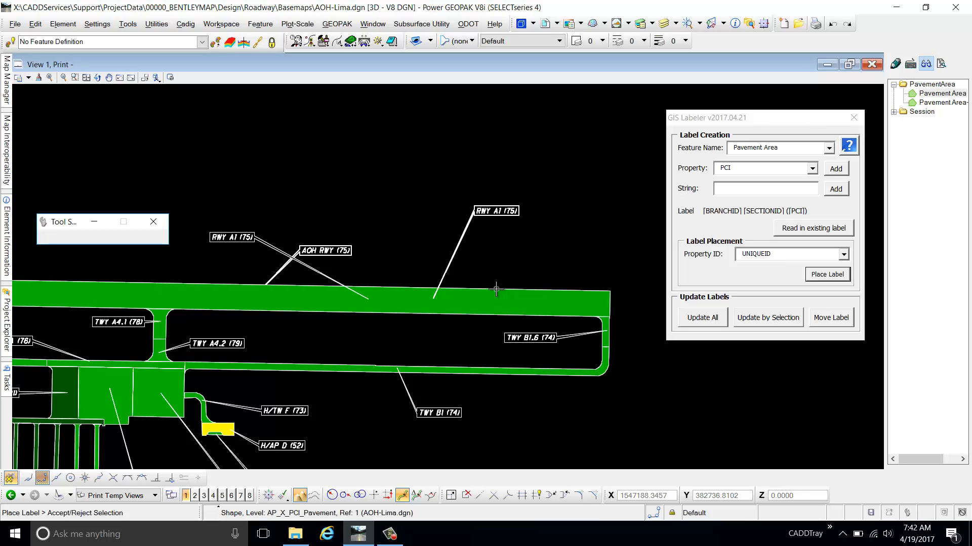
{"action": "scroll", "coordinate": [498, 299], "scroll_direction": "down", "scroll_amount": 1}
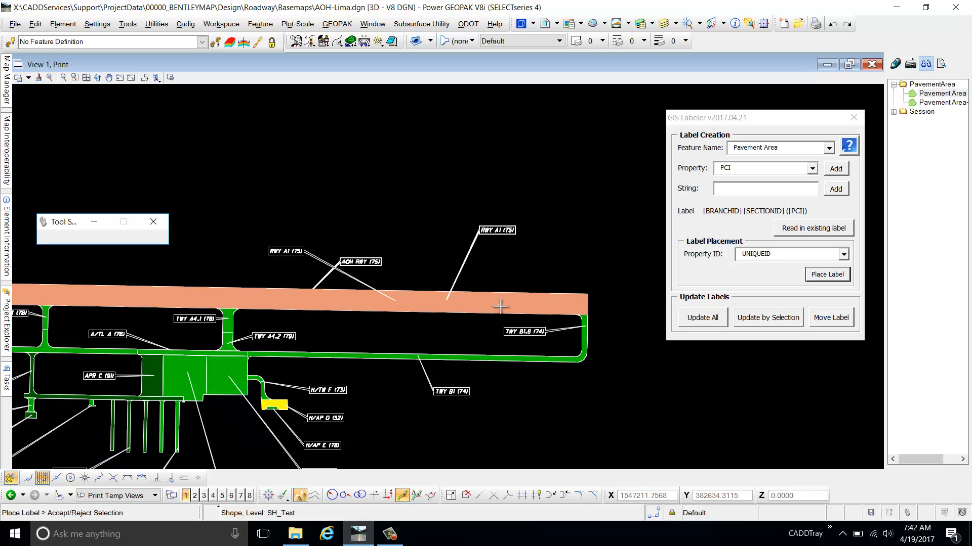
{"action": "scroll", "coordinate": [500, 306], "scroll_direction": "down", "scroll_amount": 1}
{"action": "scroll", "coordinate": [500, 303], "scroll_direction": "up", "scroll_amount": 2}
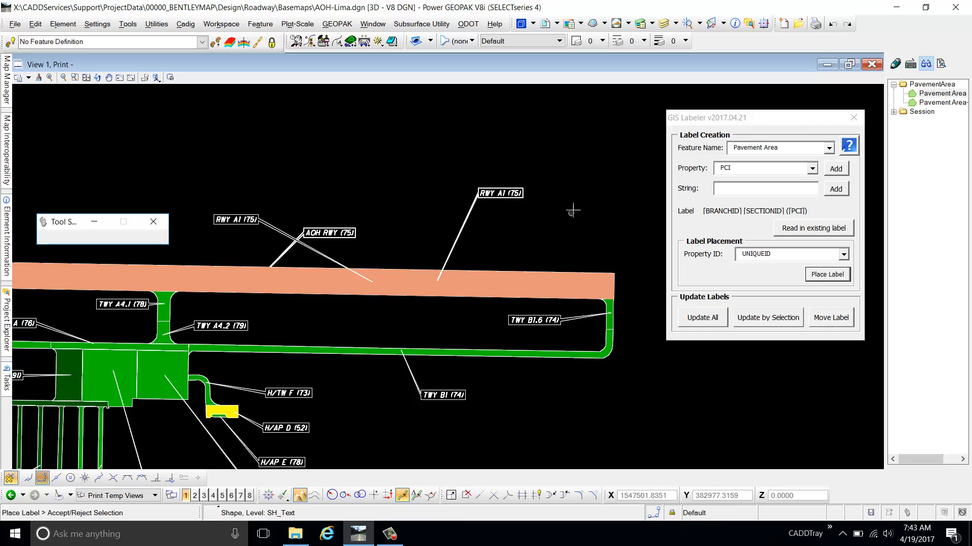
{"action": "left_click", "coordinate": [573, 210]}
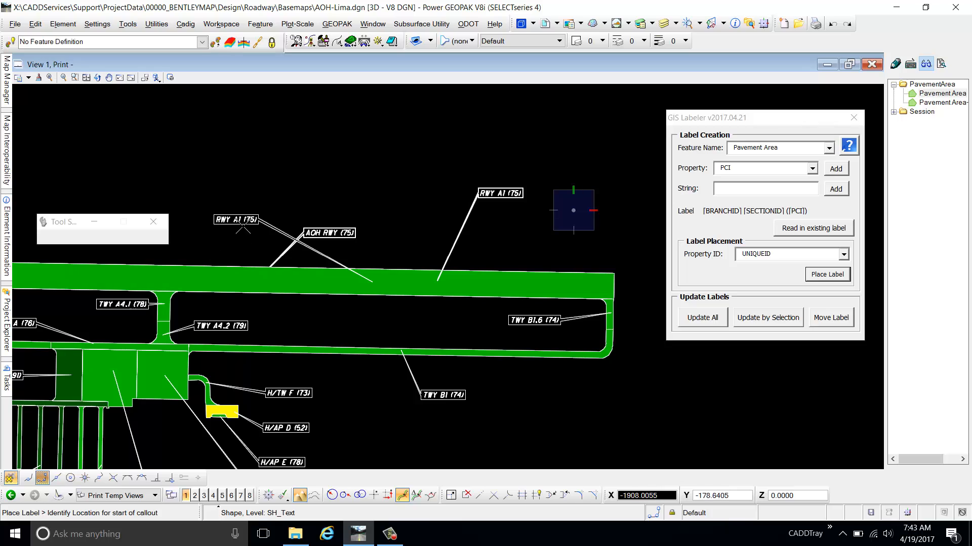
{"action": "left_click", "coordinate": [512, 283]}
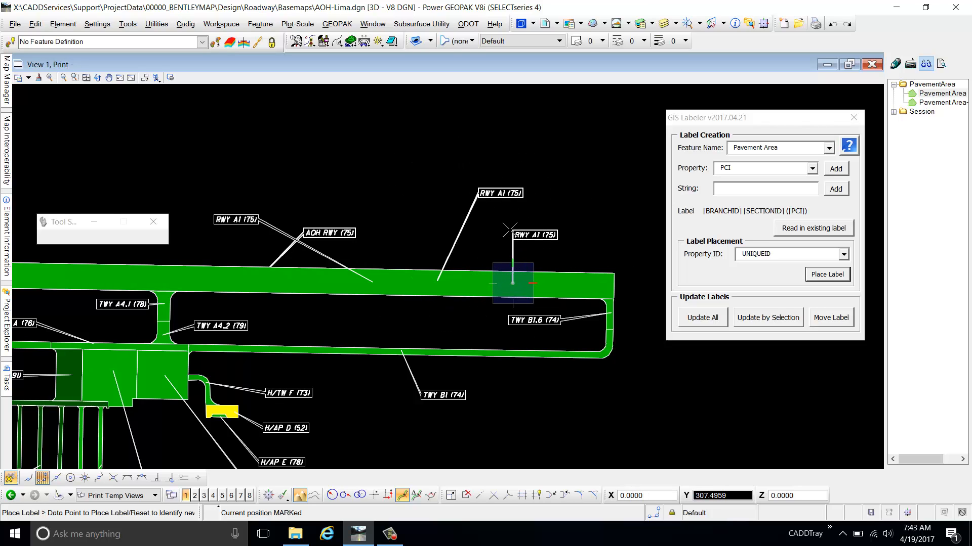
{"action": "scroll", "coordinate": [509, 230], "scroll_direction": "up", "scroll_amount": 2}
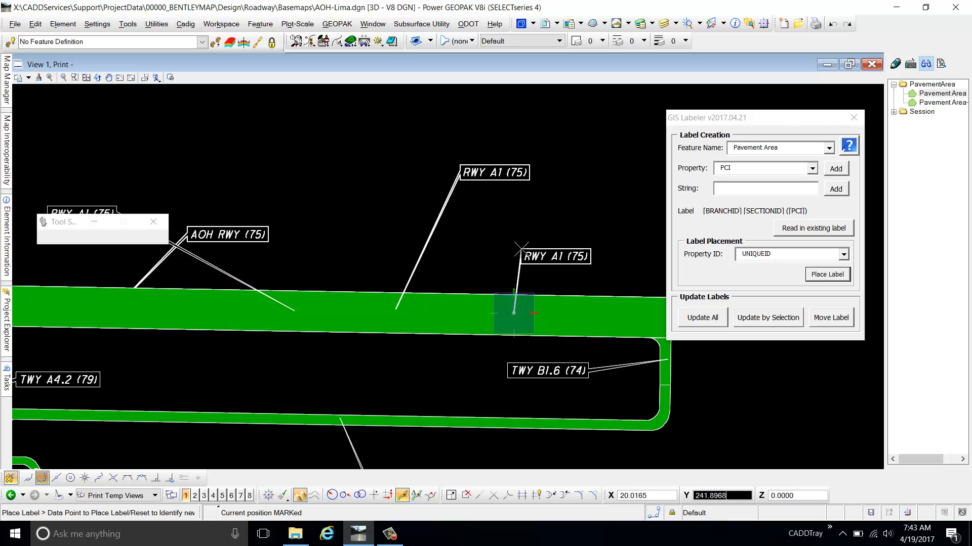
{"action": "scroll", "coordinate": [490, 238], "scroll_direction": "down", "scroll_amount": 1}
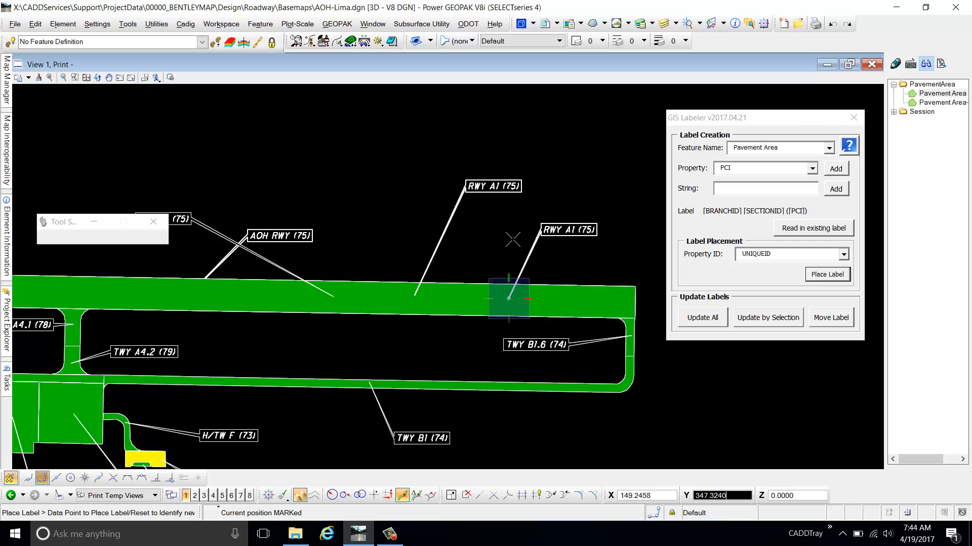
{"action": "left_click", "coordinate": [576, 196]}
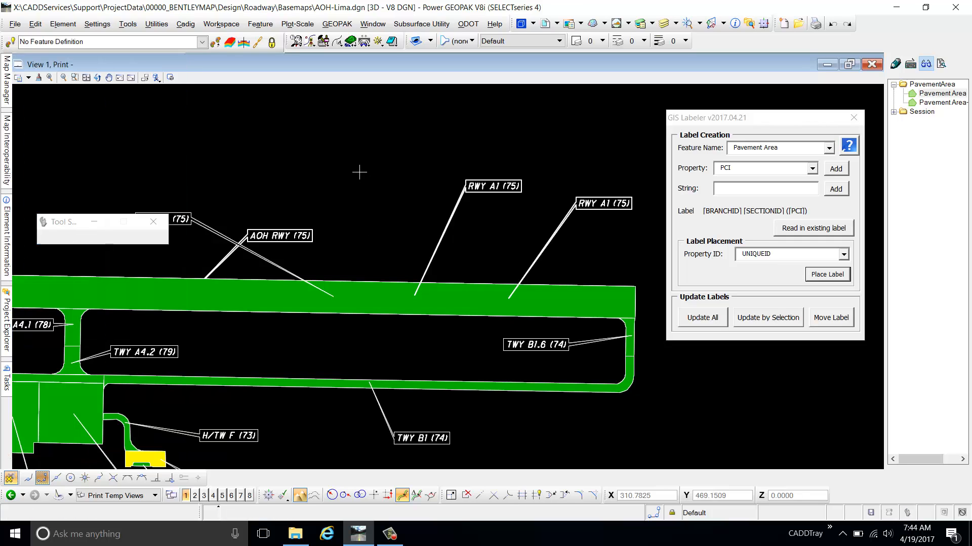
{"action": "right_click", "coordinate": [375, 150]}
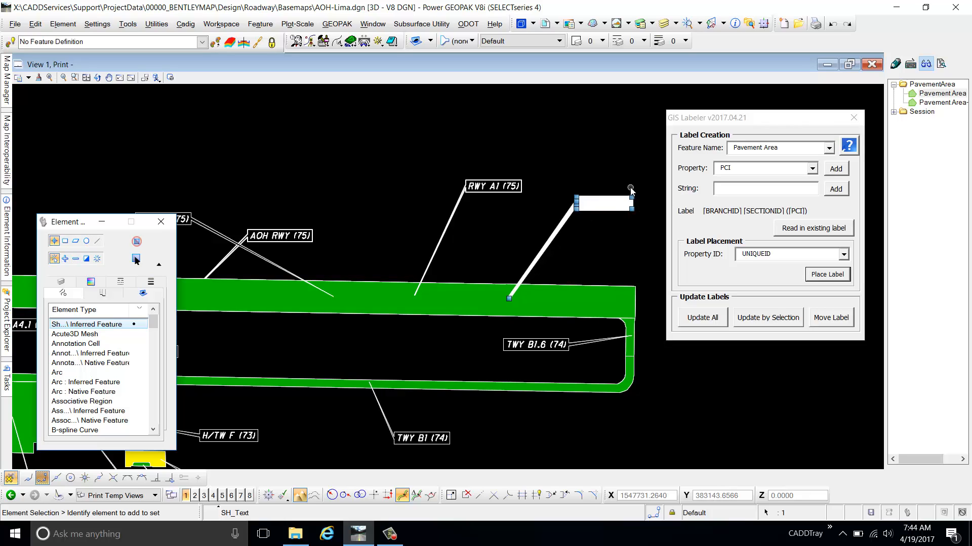
Step: Examine the newly placed easternmost RWY A1 (75) label, selecting it to check that its text, box and leader form one element
{"action": "left_click", "coordinate": [636, 203]}
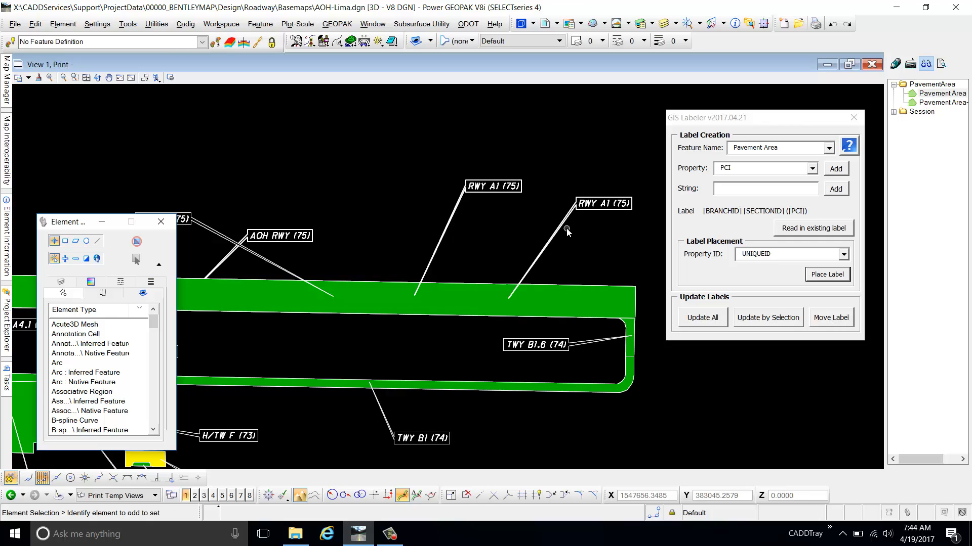
{"action": "scroll", "coordinate": [575, 214], "scroll_direction": "up", "scroll_amount": 2}
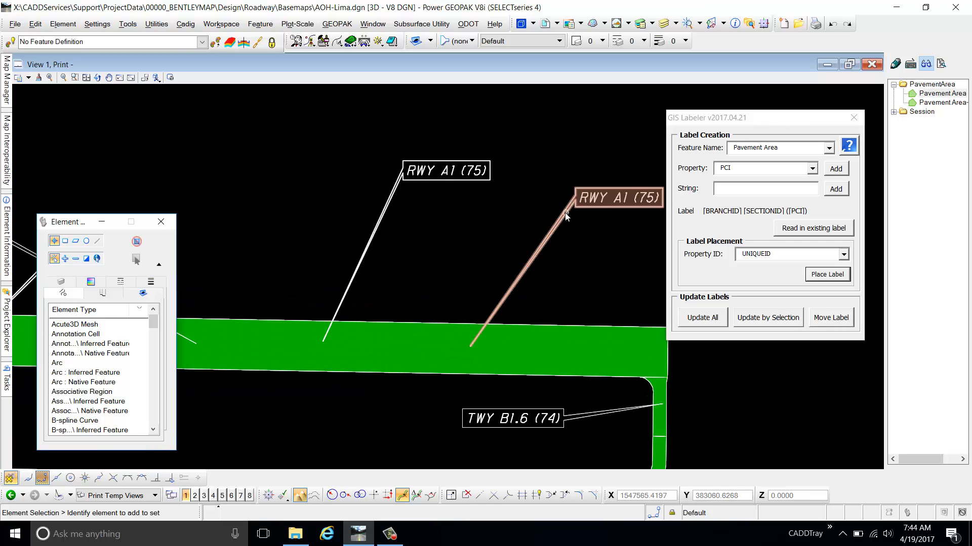
{"action": "left_click", "coordinate": [572, 216]}
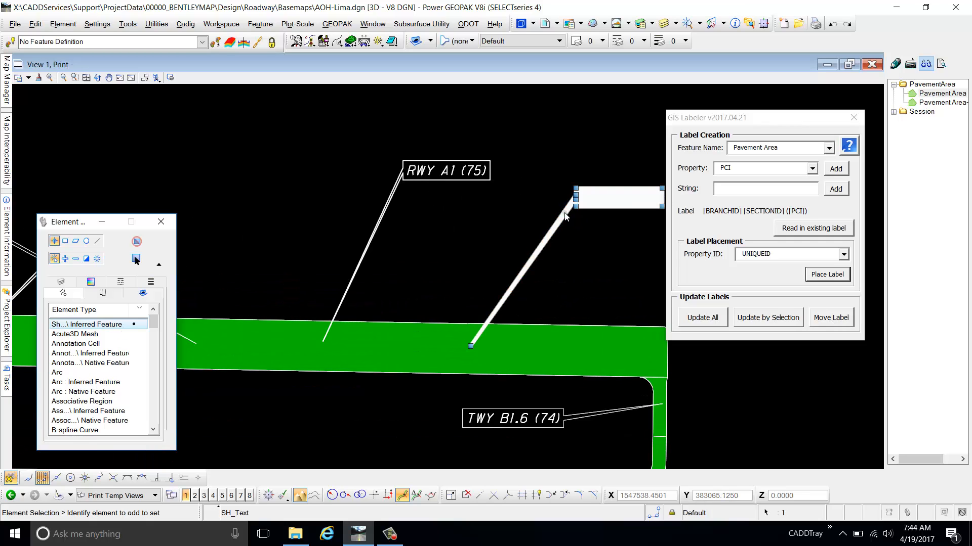
{"action": "left_click", "coordinate": [609, 198]}
{"action": "left_click", "coordinate": [591, 245]}
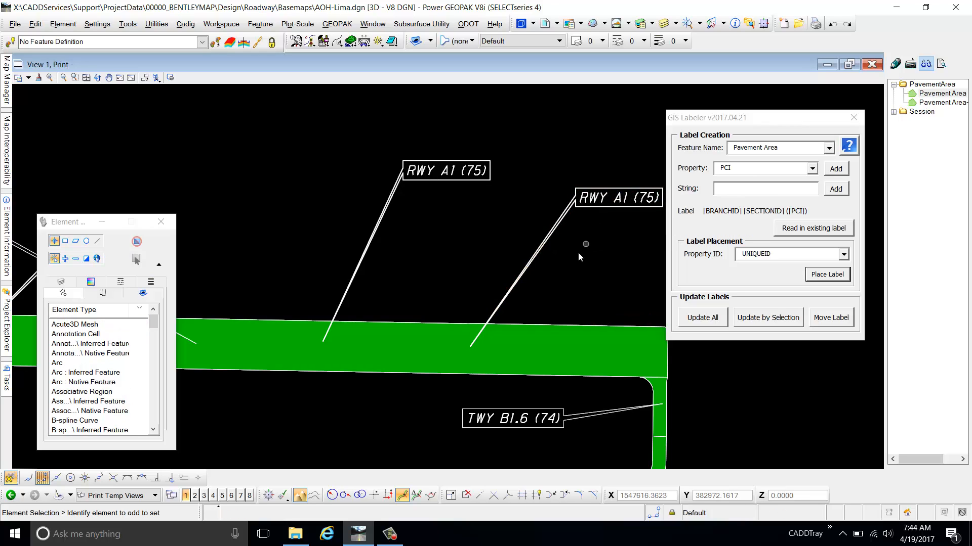
{"action": "scroll", "coordinate": [594, 245], "scroll_direction": "down", "scroll_amount": 2}
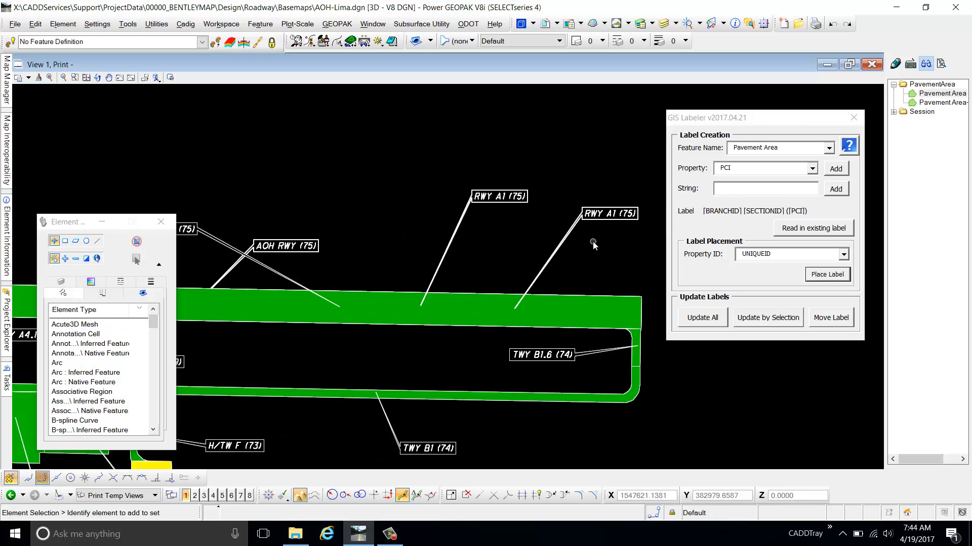
{"action": "scroll", "coordinate": [633, 231], "scroll_direction": "up", "scroll_amount": 5}
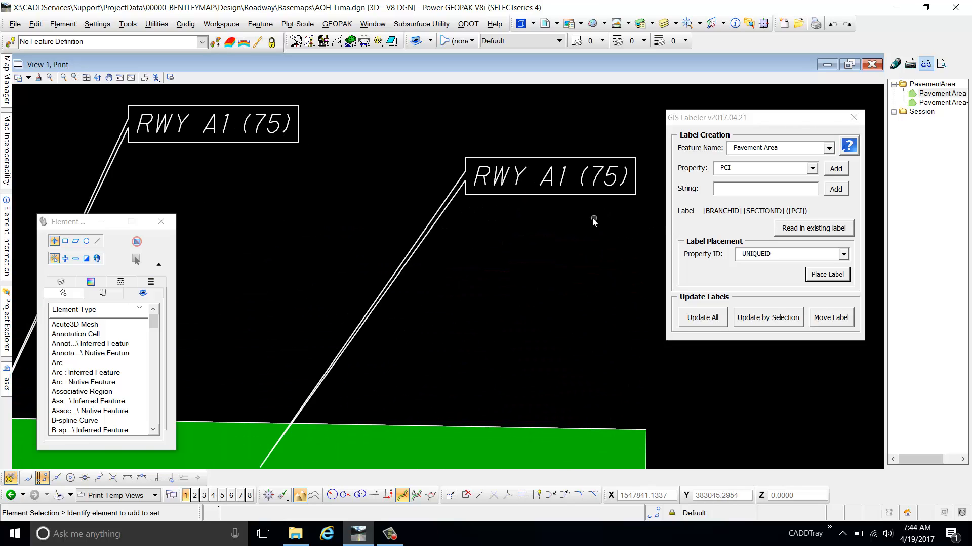
{"action": "scroll", "coordinate": [591, 226], "scroll_direction": "down", "scroll_amount": 2}
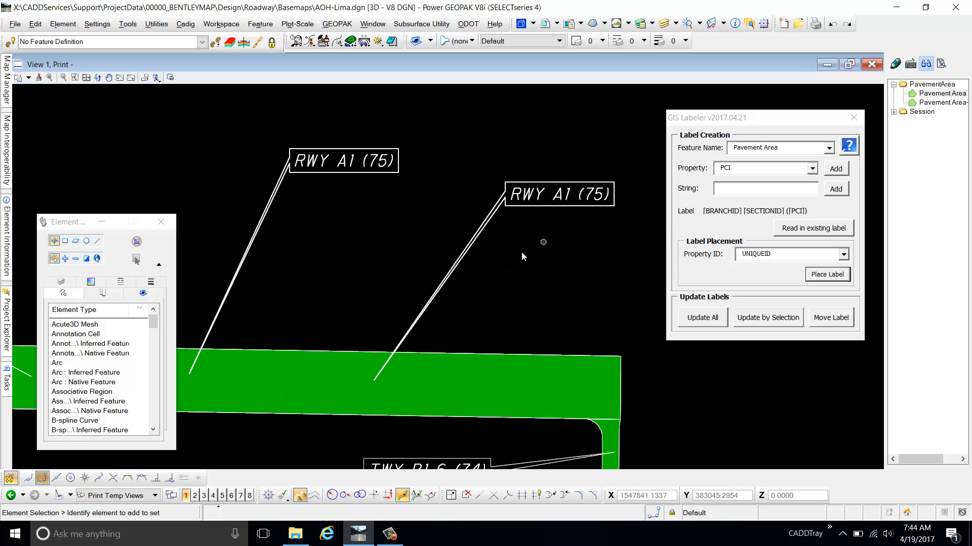
Step: Move the leader end point of the easternmost RWY A1 (75) label west along the runway pavement, and deselect the label
{"action": "left_click", "coordinate": [411, 332]}
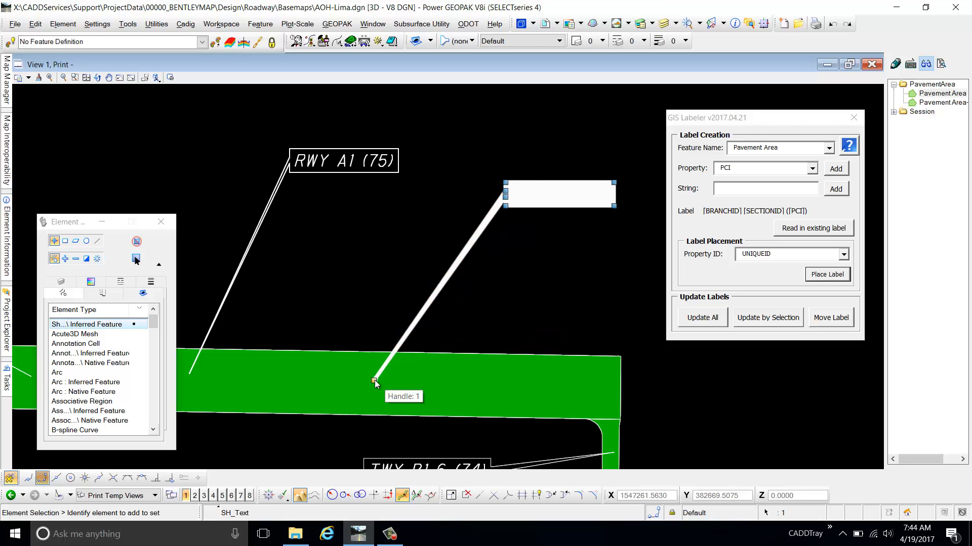
{"action": "left_click", "coordinate": [374, 380]}
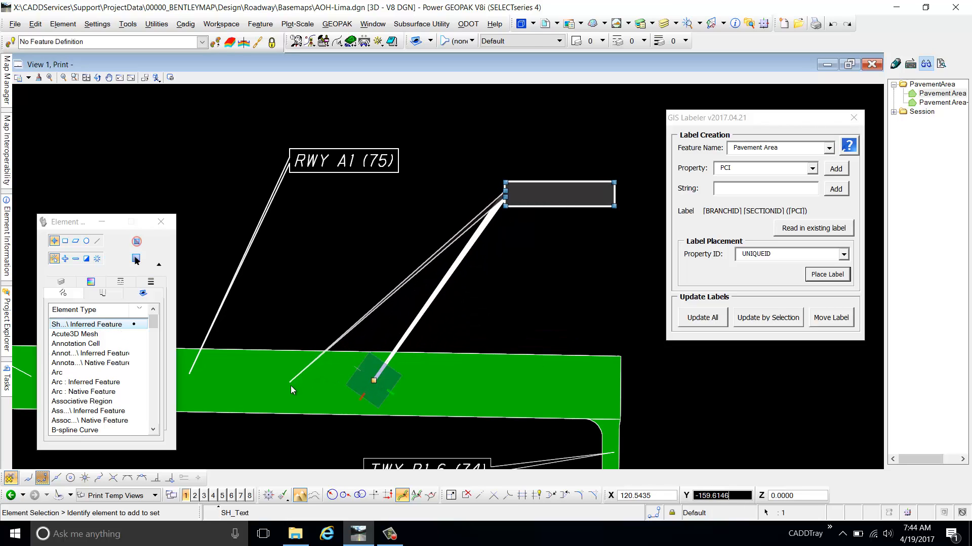
{"action": "left_click", "coordinate": [321, 374]}
{"action": "left_click", "coordinate": [540, 272]}
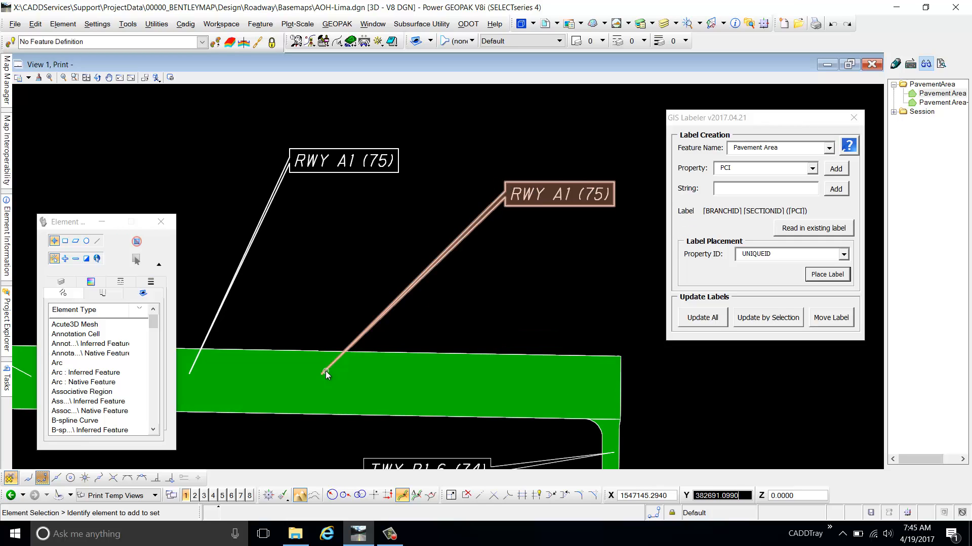
Step: Use Move Label to shift the easternmost RWY A1 (75) text and box closer to the runway, keeping the leader end in place
{"action": "left_click", "coordinate": [842, 324]}
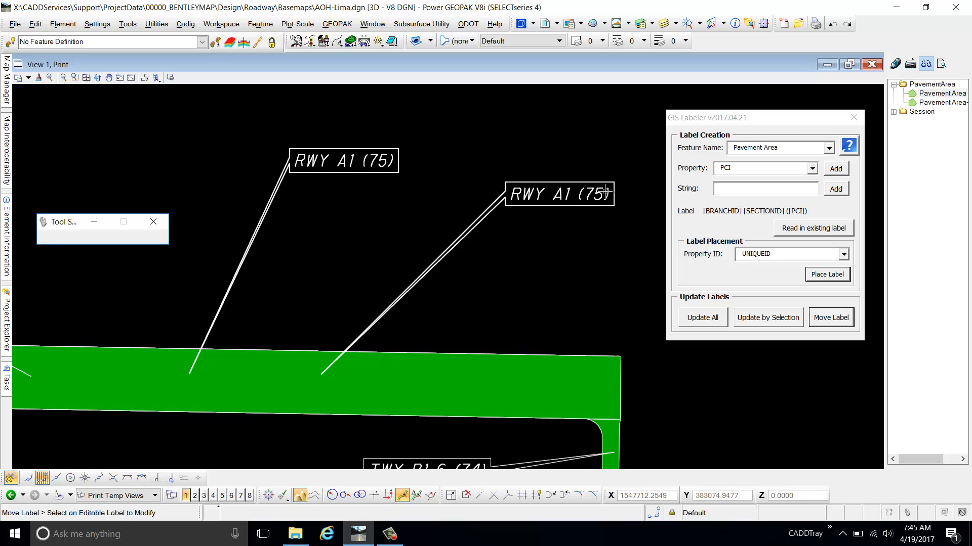
{"action": "left_click", "coordinate": [515, 190]}
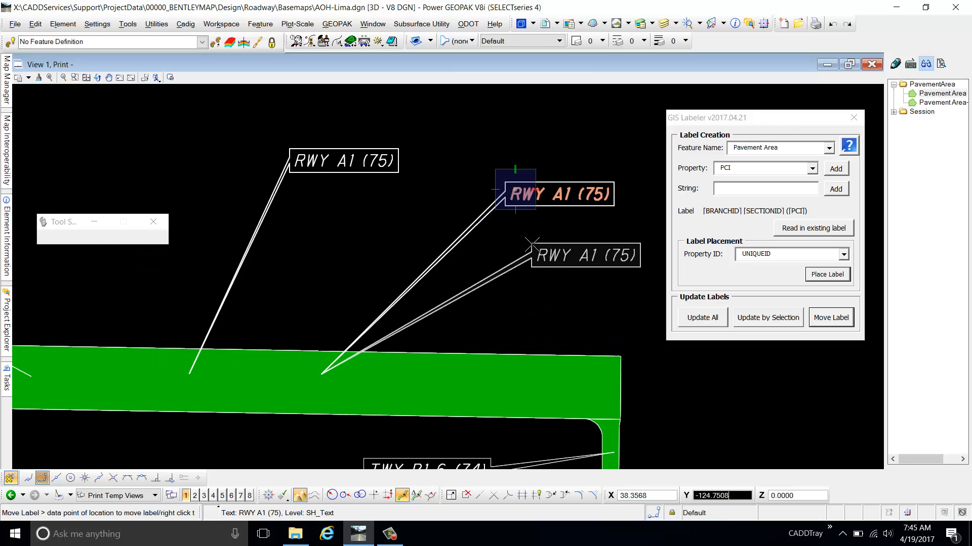
{"action": "left_click", "coordinate": [495, 259]}
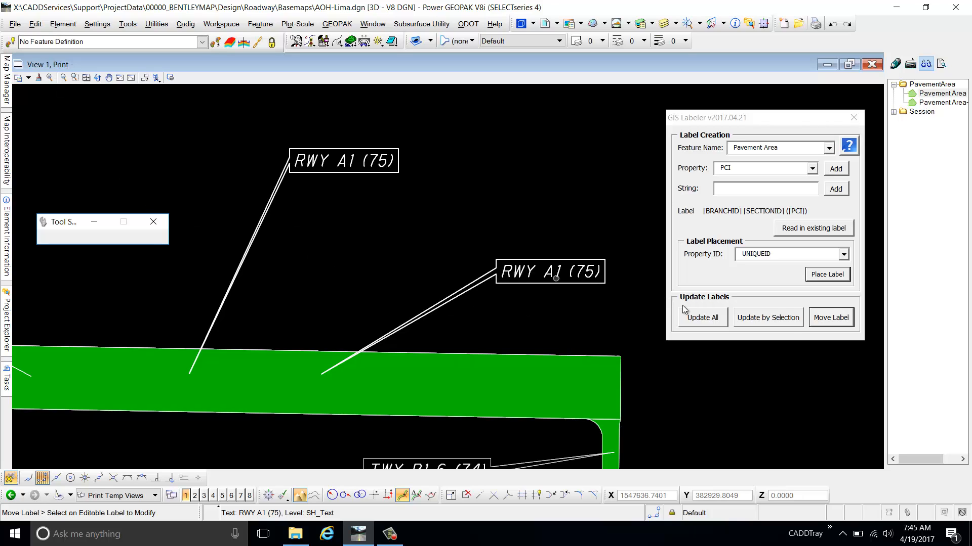
Step: Update only the easternmost RWY A1 (75) label by selection and accept it
{"action": "left_click", "coordinate": [798, 319]}
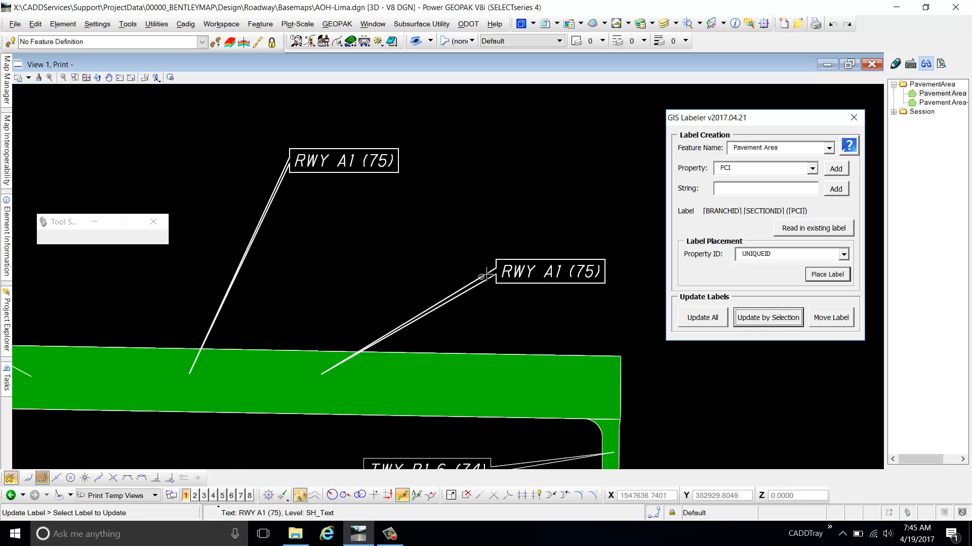
{"action": "left_click", "coordinate": [509, 272]}
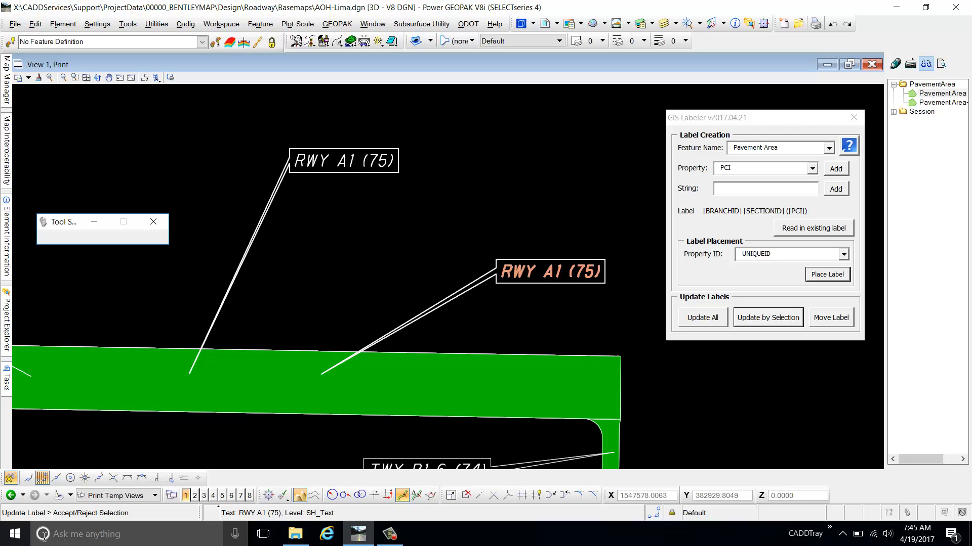
{"action": "left_click", "coordinate": [552, 224]}
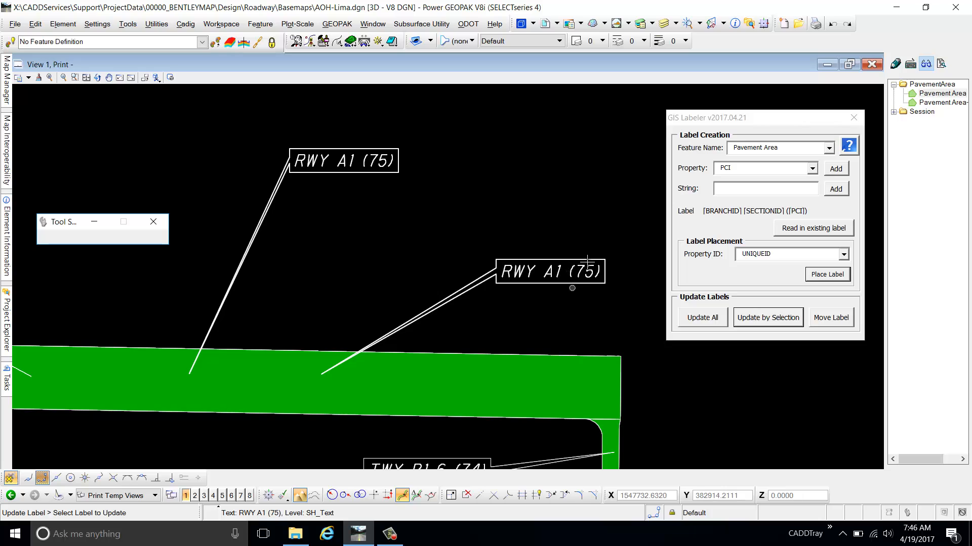
Step: Update all labels in the drawing and review them across the whole airport plan
{"action": "scroll", "coordinate": [563, 276], "scroll_direction": "down", "scroll_amount": 1}
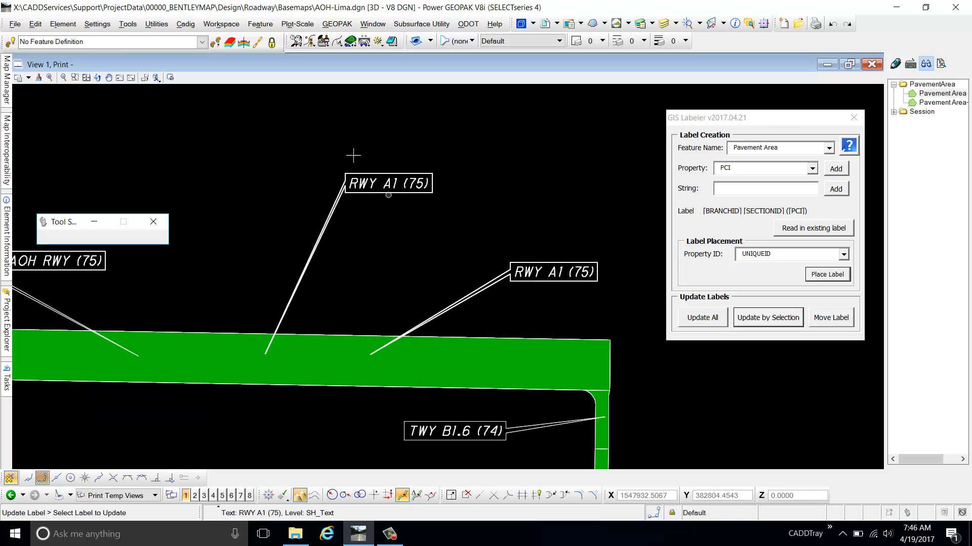
{"action": "left_click", "coordinate": [98, 78]}
{"action": "left_click", "coordinate": [700, 320]}
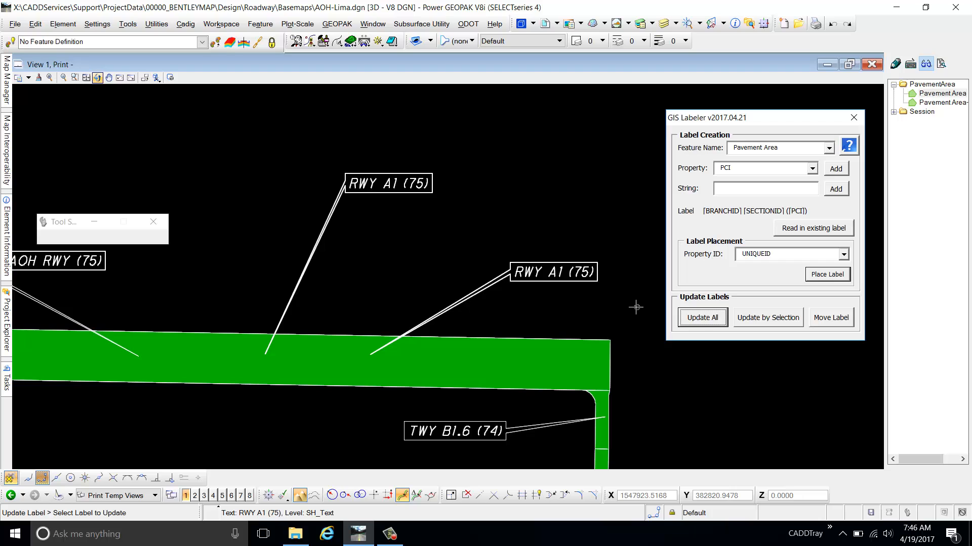
{"action": "scroll", "coordinate": [626, 306], "scroll_direction": "down", "scroll_amount": 4}
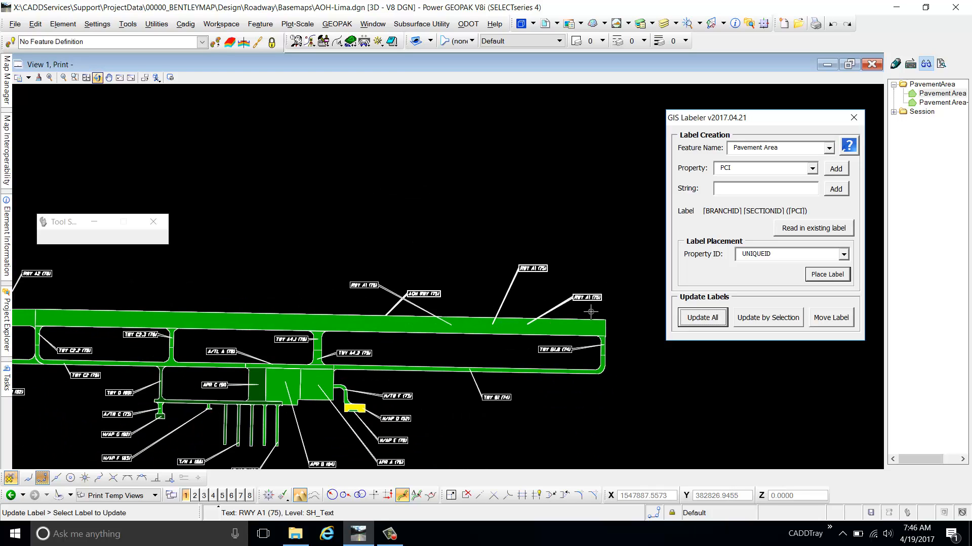
{"action": "scroll", "coordinate": [594, 313], "scroll_direction": "up", "scroll_amount": 2}
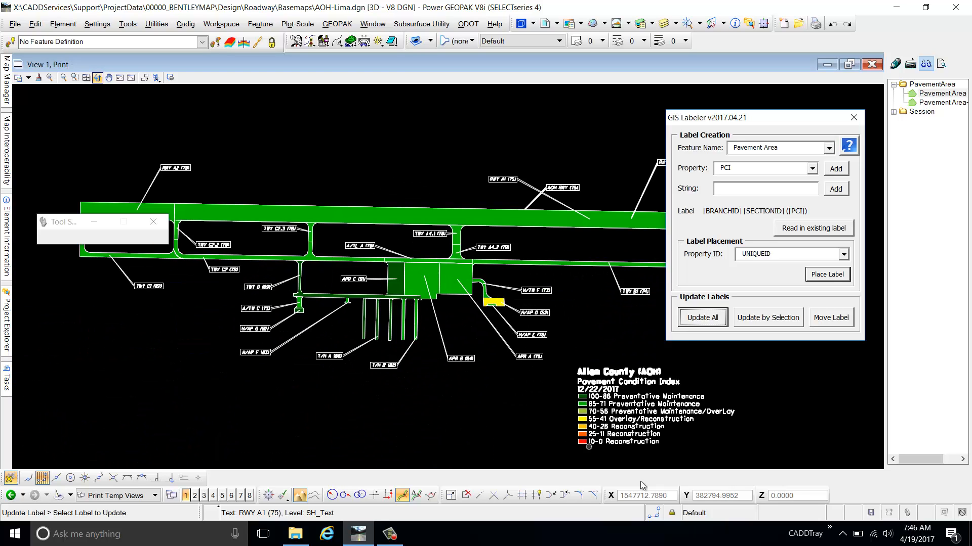
{"action": "scroll", "coordinate": [549, 315], "scroll_direction": "down", "scroll_amount": 2}
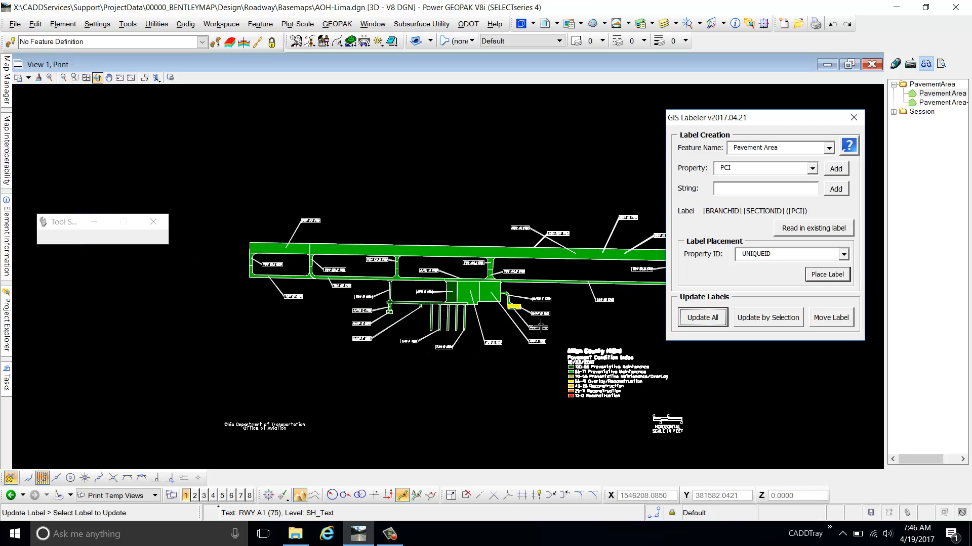
{"action": "scroll", "coordinate": [463, 304], "scroll_direction": "down", "scroll_amount": 1}
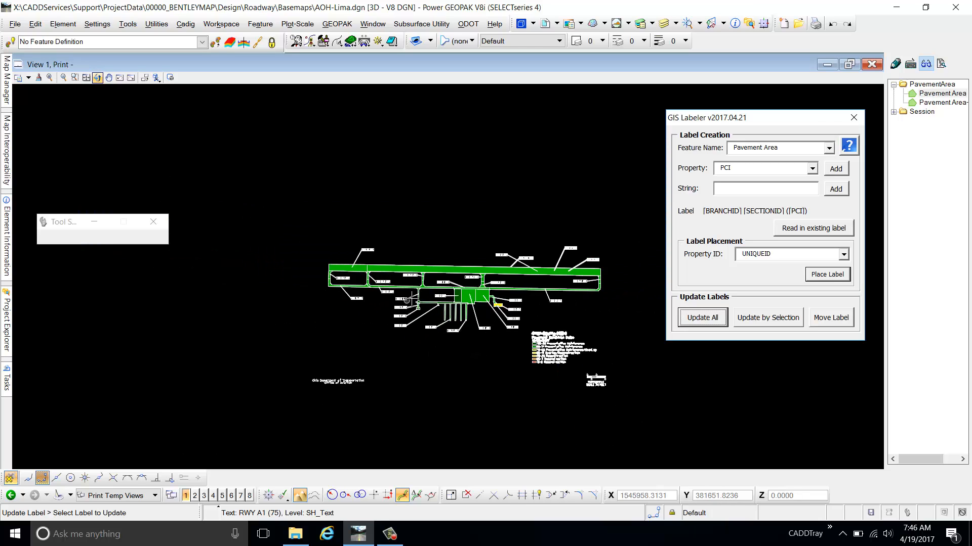
Step: Open the vbODOTBMLabels tags of the easternmost RWY A1 (75) label with Edit Tags
{"action": "scroll", "coordinate": [539, 286], "scroll_direction": "up", "scroll_amount": 3}
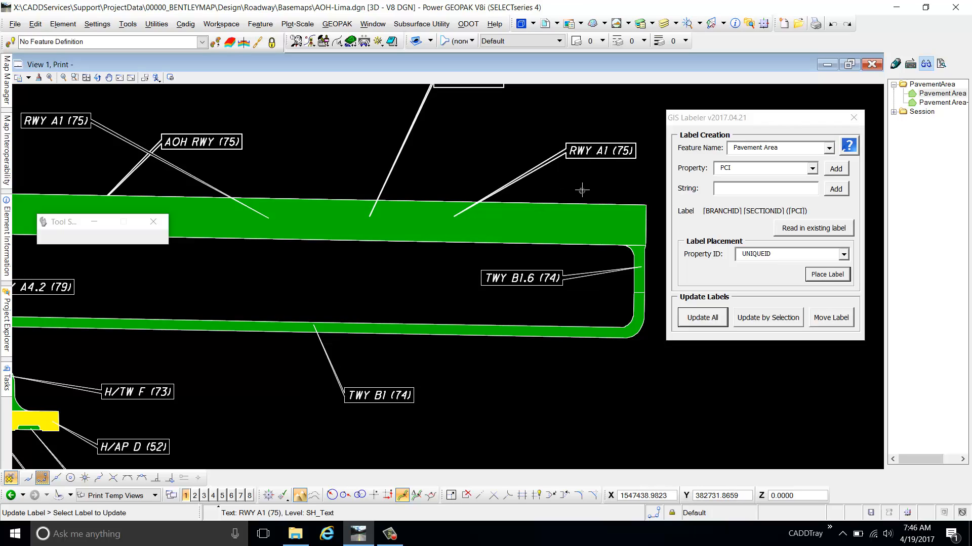
{"action": "mouse_move", "coordinate": [6, 387]}
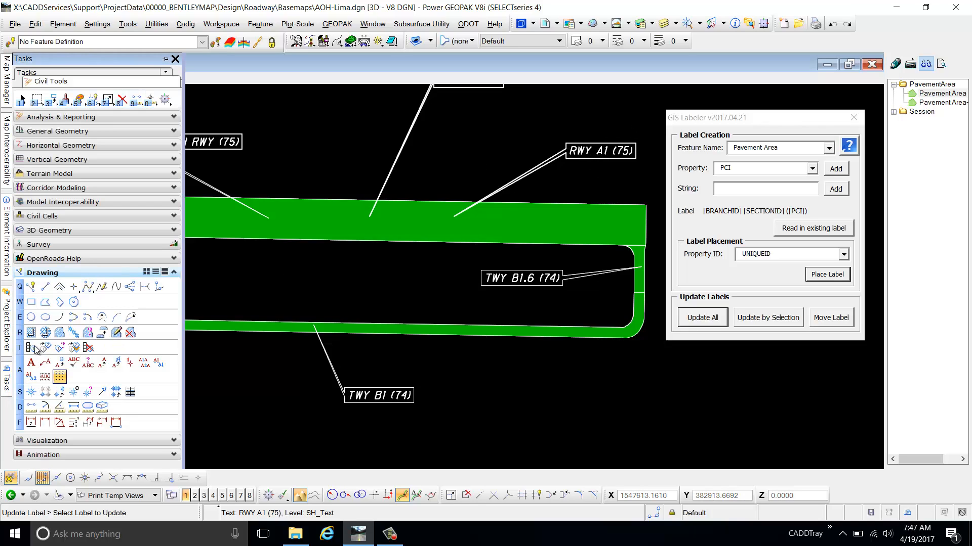
{"action": "left_click", "coordinate": [46, 348]}
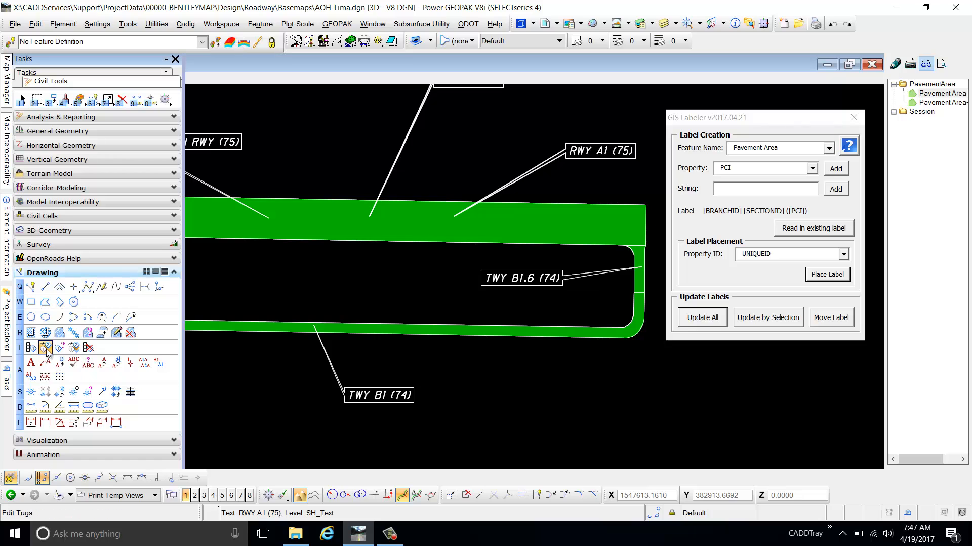
{"action": "left_click", "coordinate": [584, 152]}
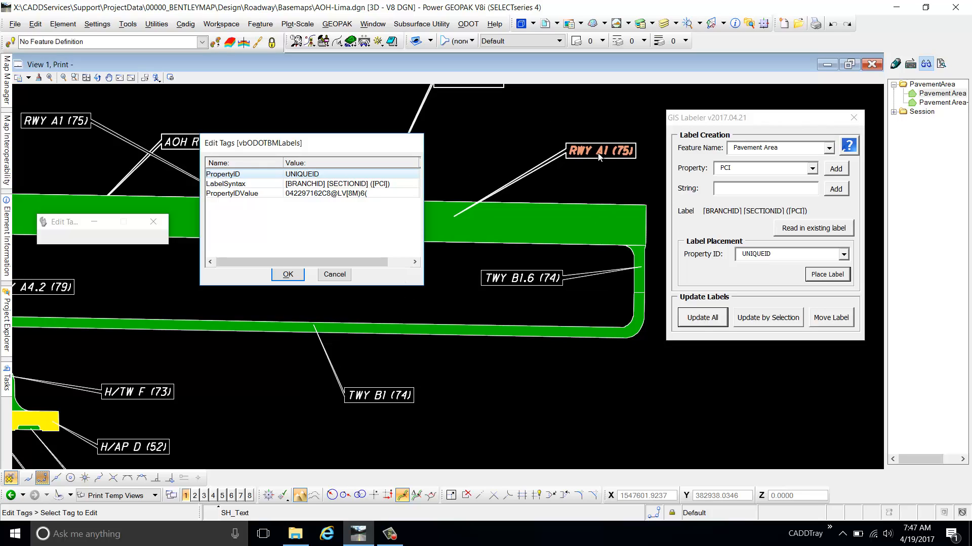
{"action": "left_click_drag", "start_coordinate": [280, 142], "coordinate": [223, 104]}
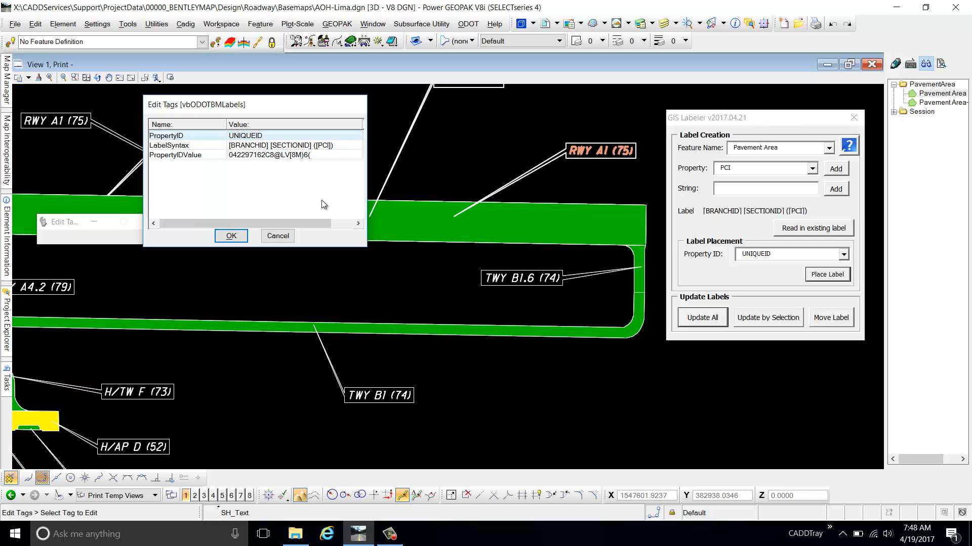
Step: Examine the label's PropertyID, LabelSyntax and PropertyIDValue tags and how they relate to the placed label
{"action": "scroll", "coordinate": [541, 309], "scroll_direction": "down", "scroll_amount": 3}
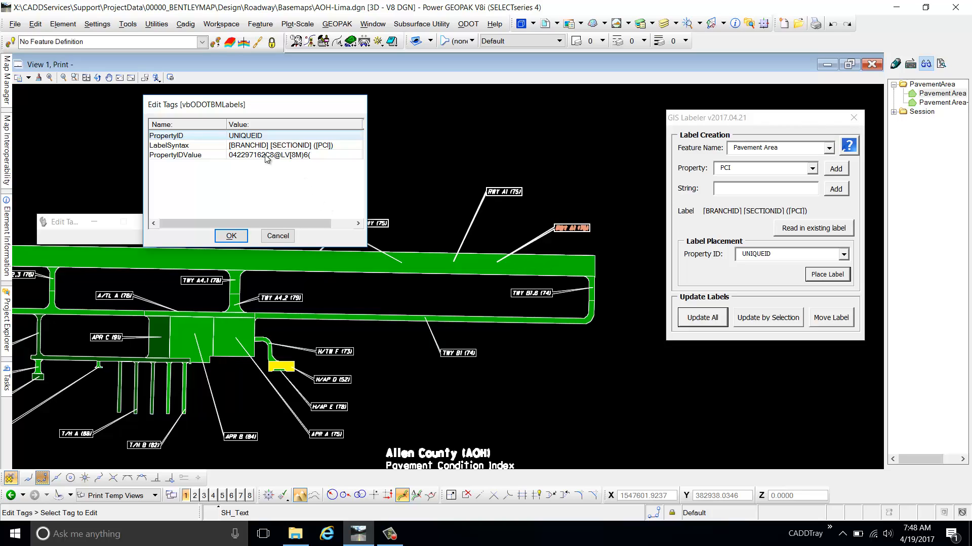
{"action": "double_click", "coordinate": [281, 147]}
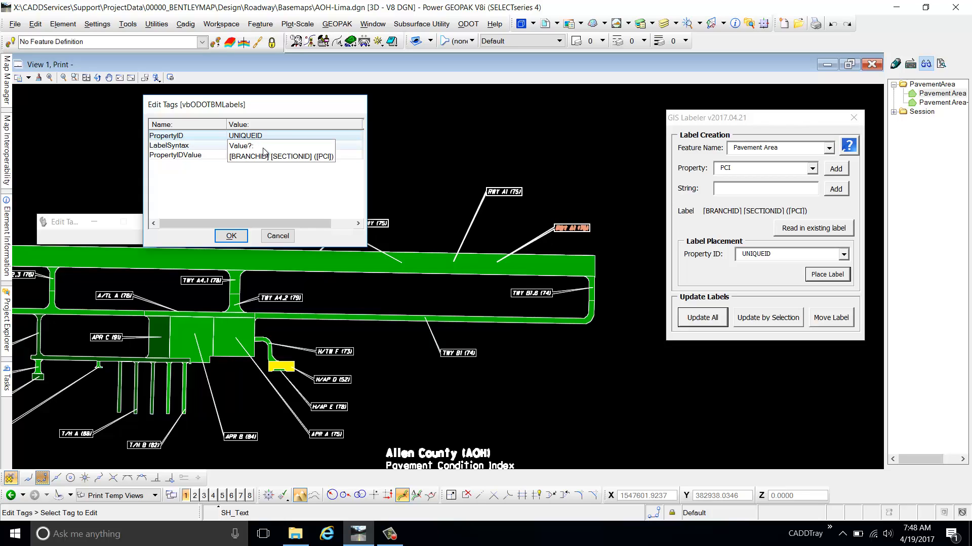
{"action": "scroll", "coordinate": [572, 238], "scroll_direction": "up", "scroll_amount": 2}
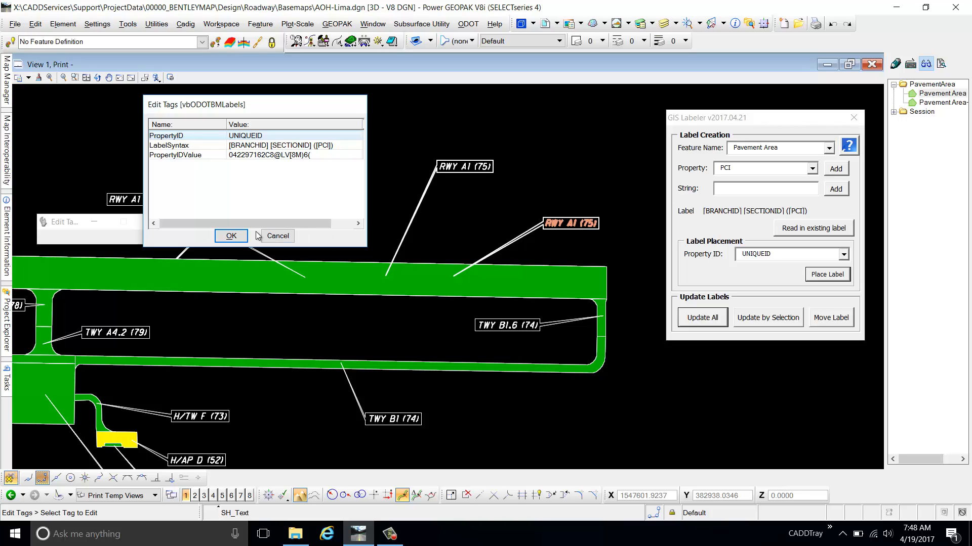
{"action": "left_click", "coordinate": [276, 139]}
{"action": "left_click", "coordinate": [279, 147]}
{"action": "left_click", "coordinate": [319, 155]}
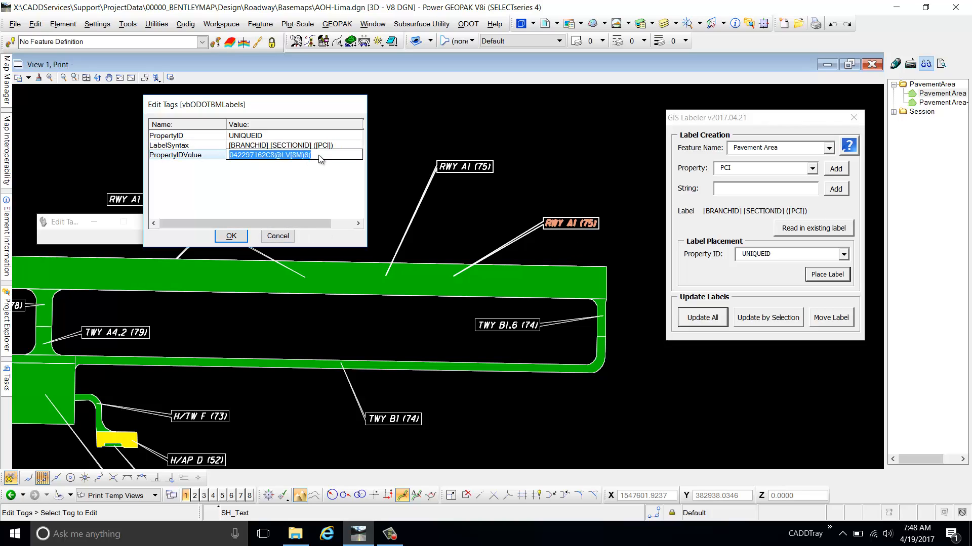
{"action": "left_click", "coordinate": [332, 145]}
{"action": "left_click", "coordinate": [324, 135]}
{"action": "left_click", "coordinate": [340, 148]}
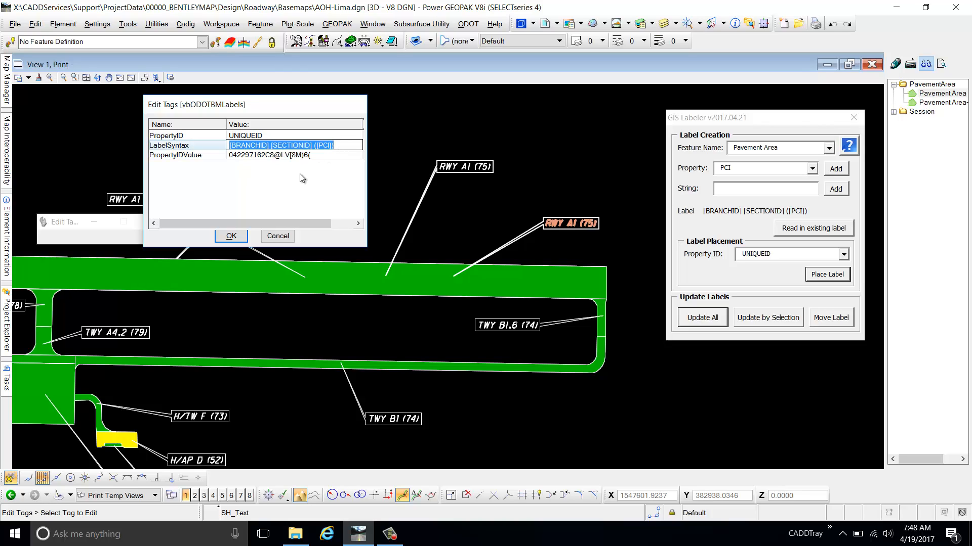
Step: Examine the property placeholders in the LabelSyntax tag and the PropertyIDValue, and close the tag editor with OK
{"action": "left_click", "coordinate": [316, 153]}
{"action": "left_click", "coordinate": [303, 146]}
{"action": "left_click", "coordinate": [297, 146]}
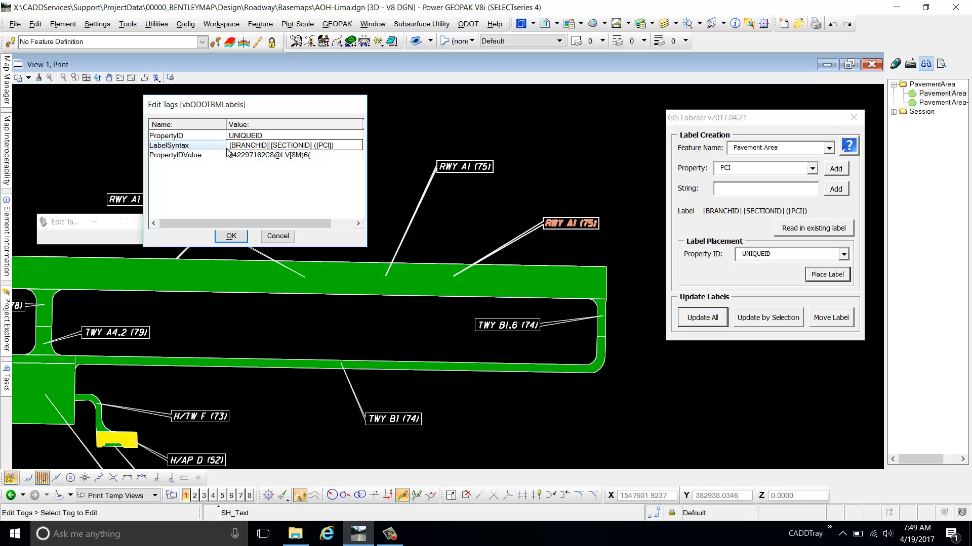
{"action": "left_click", "coordinate": [310, 146]}
{"action": "left_click", "coordinate": [255, 147]}
{"action": "left_click_drag", "start_coordinate": [235, 148], "coordinate": [262, 145]}
{"action": "left_click", "coordinate": [319, 146]}
{"action": "left_click", "coordinate": [348, 155]}
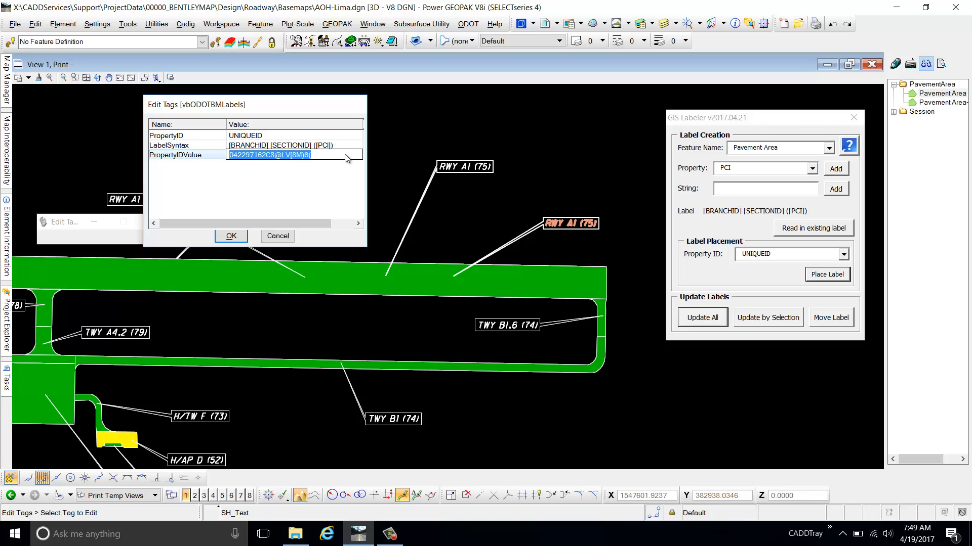
{"action": "left_click", "coordinate": [231, 237]}
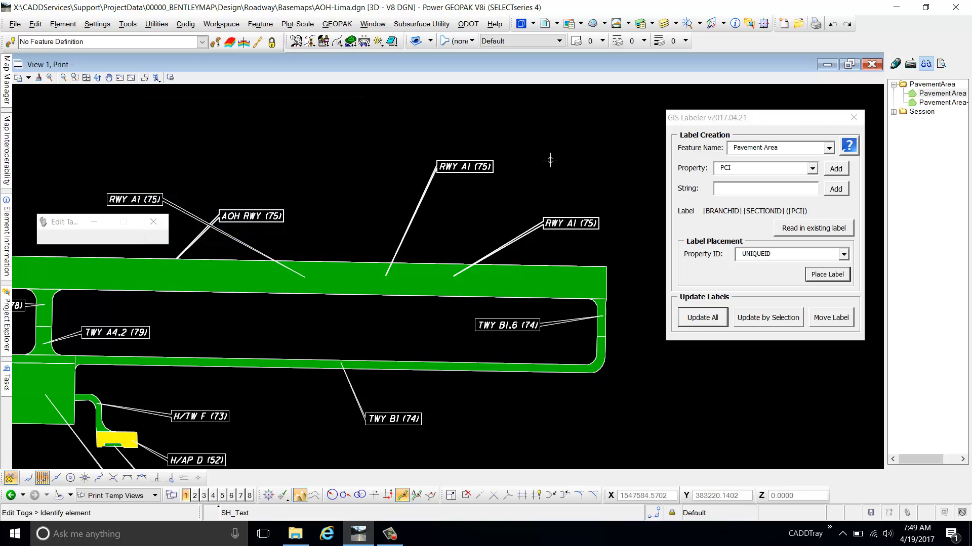